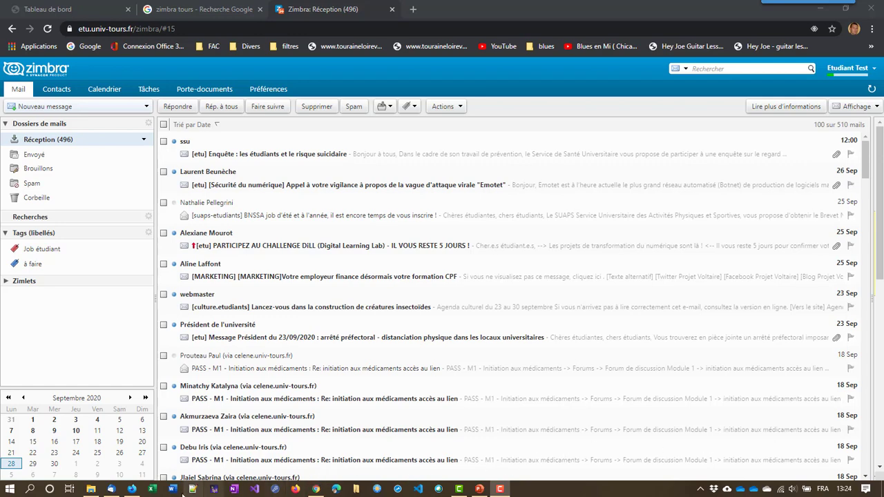
Bring up the drafted 'Essai sans filtre' message addressed to the student test account
left_click(136, 491)
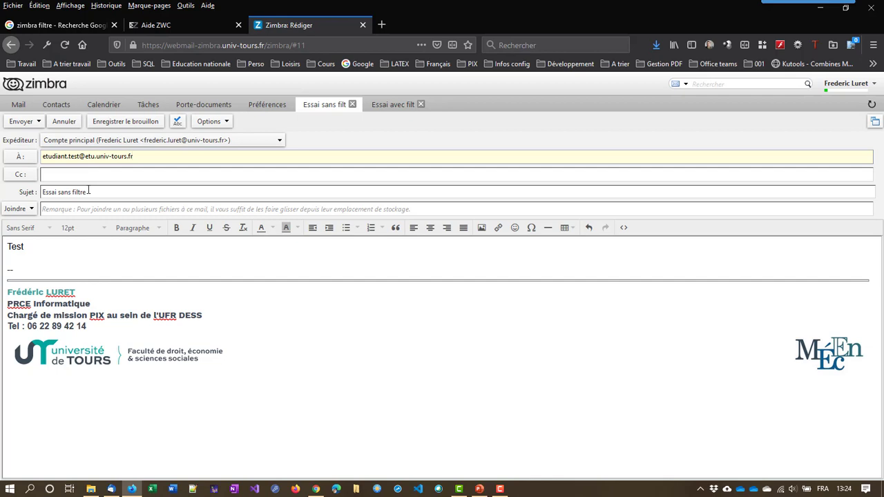
Send 'Essai sans filtre', confirm it reaches the student inbox, then delete it
left_click(25, 123)
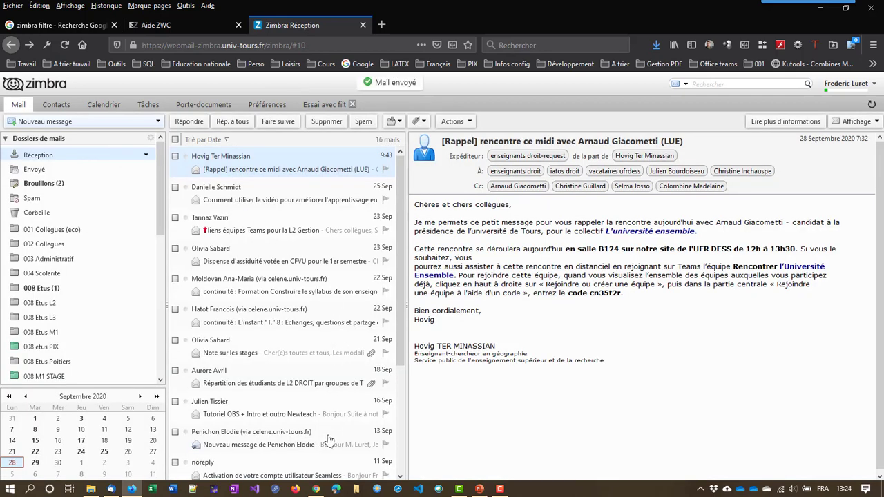
left_click(315, 489)
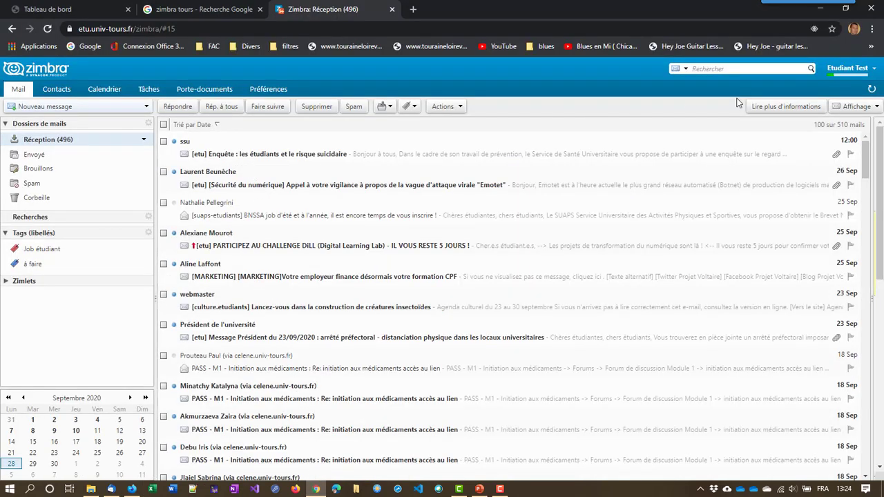
left_click(873, 92)
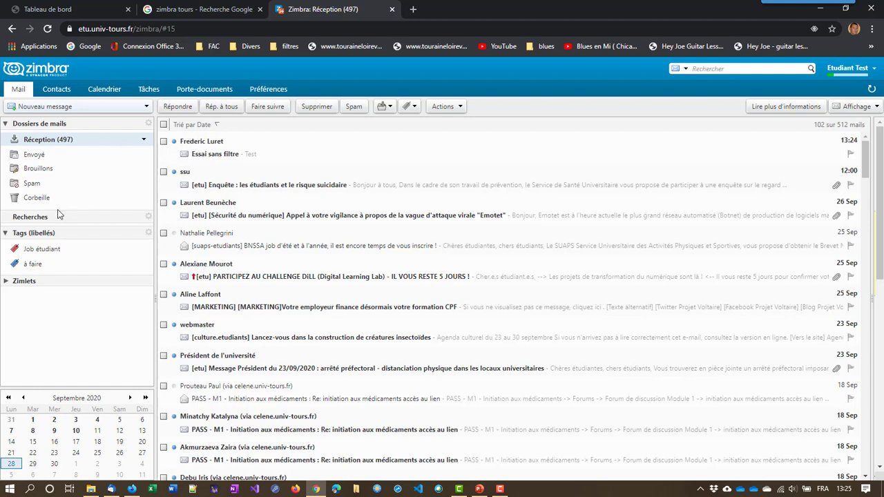
left_click(164, 143)
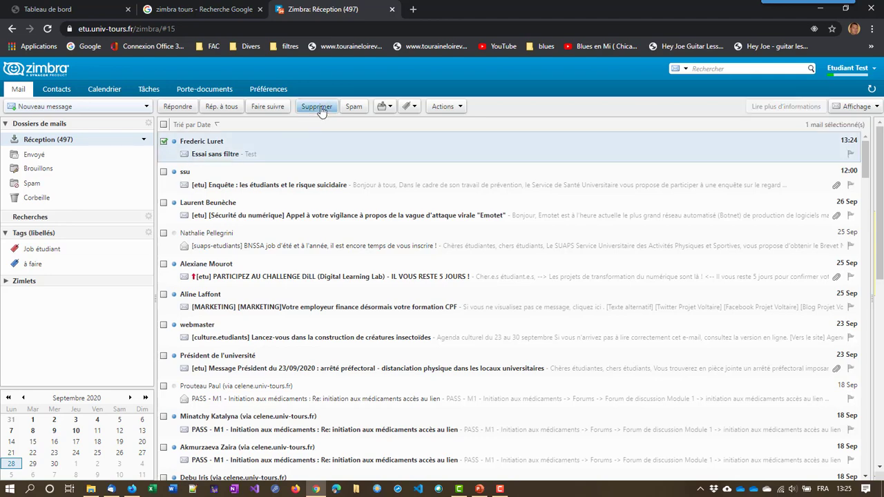
left_click(318, 107)
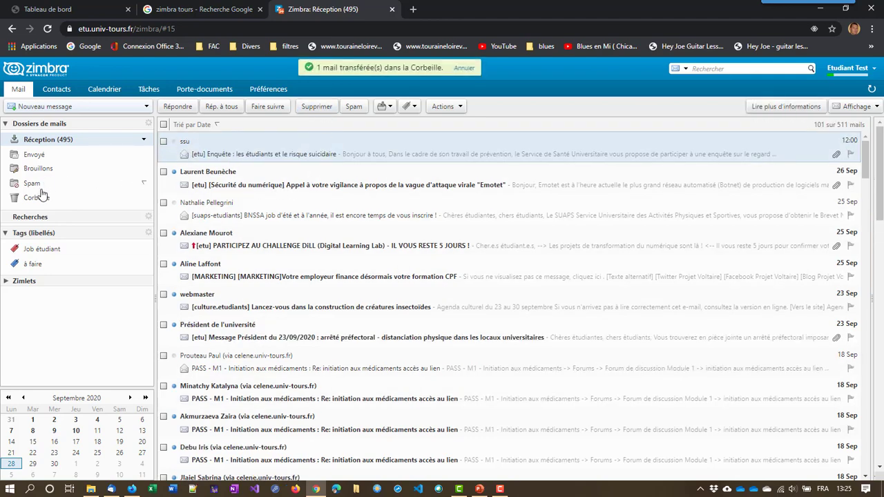
Create a new mail folder named with the colleague's surname, then go to Préférences
right_click(114, 123)
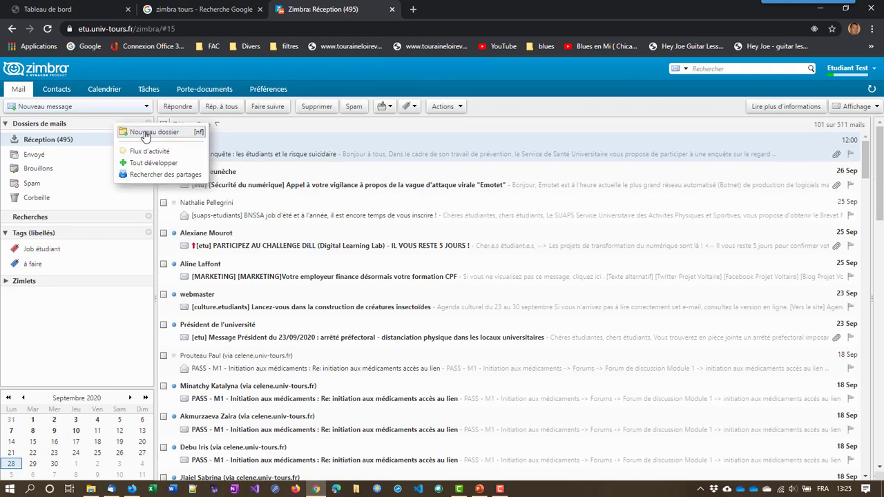
left_click(145, 133)
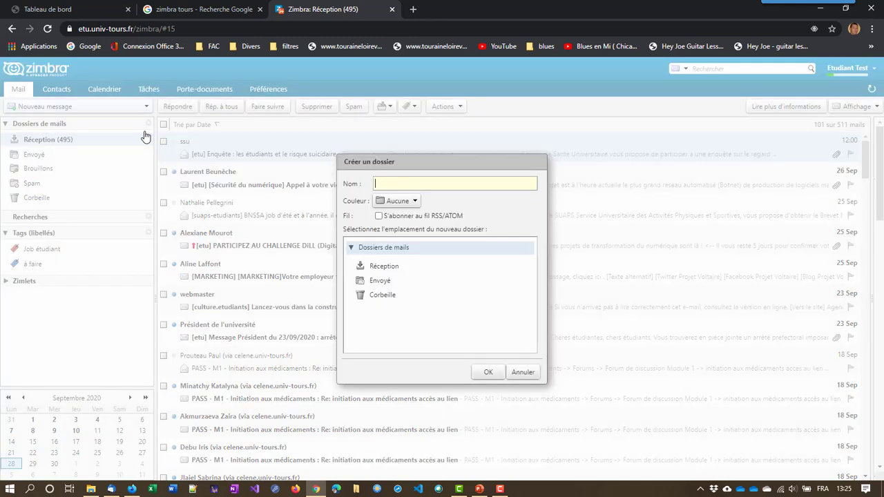
type("Luret")
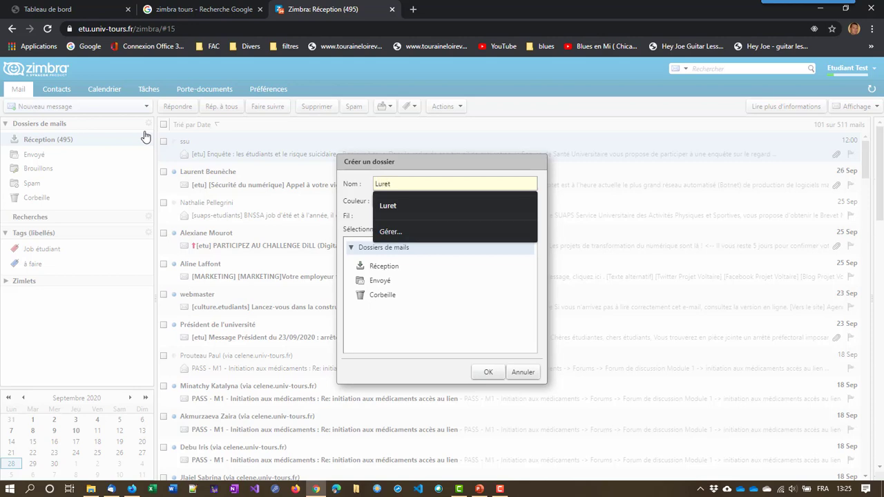
key("Return")
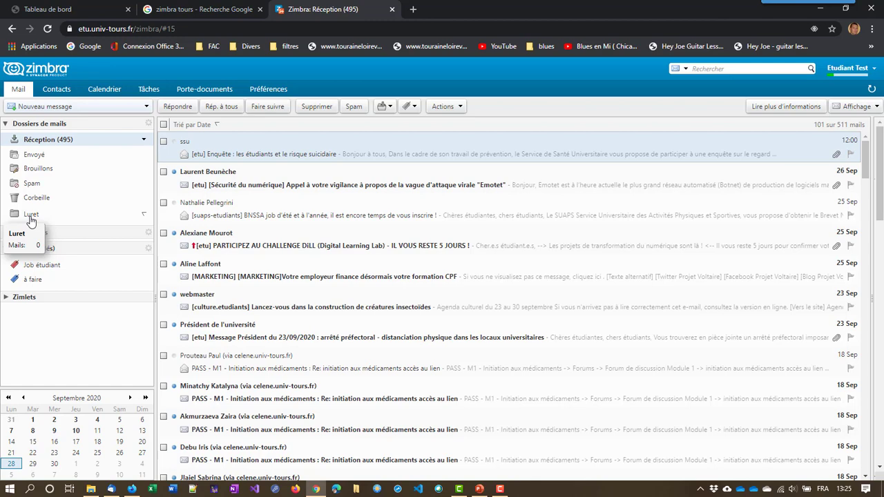
left_click(257, 92)
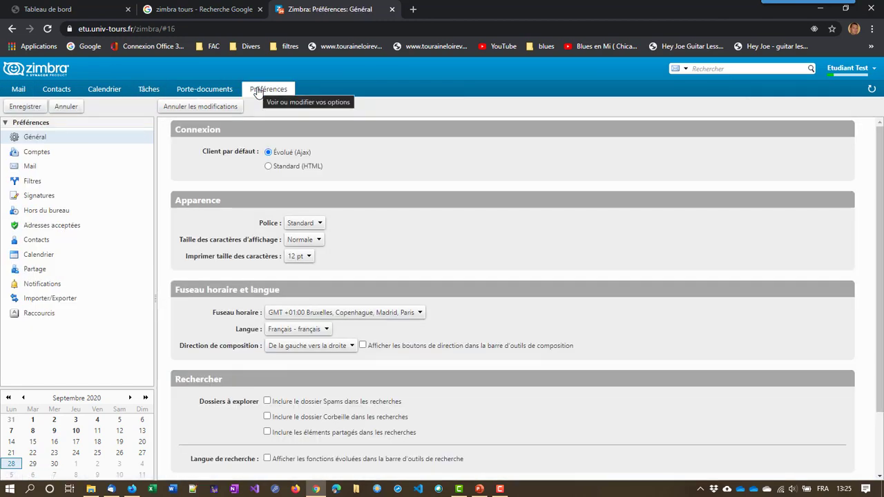
Start a new incoming-mail filter named with the colleague's surname
left_click(25, 183)
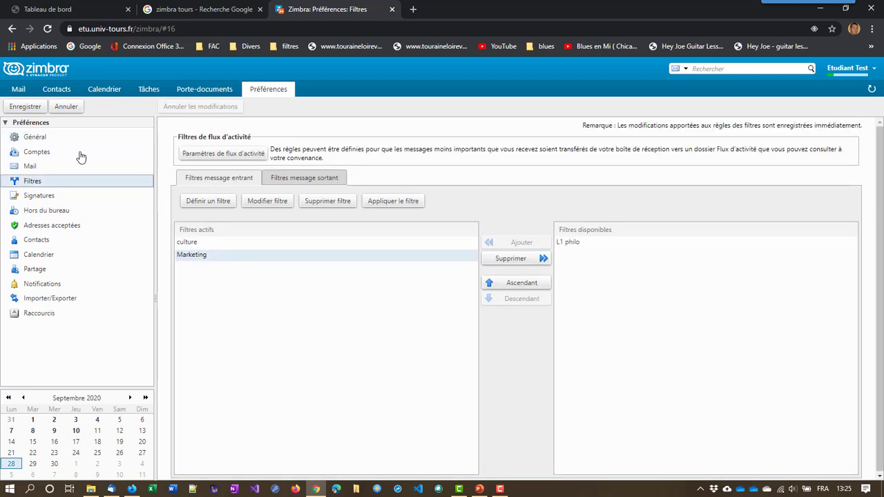
left_click(207, 202)
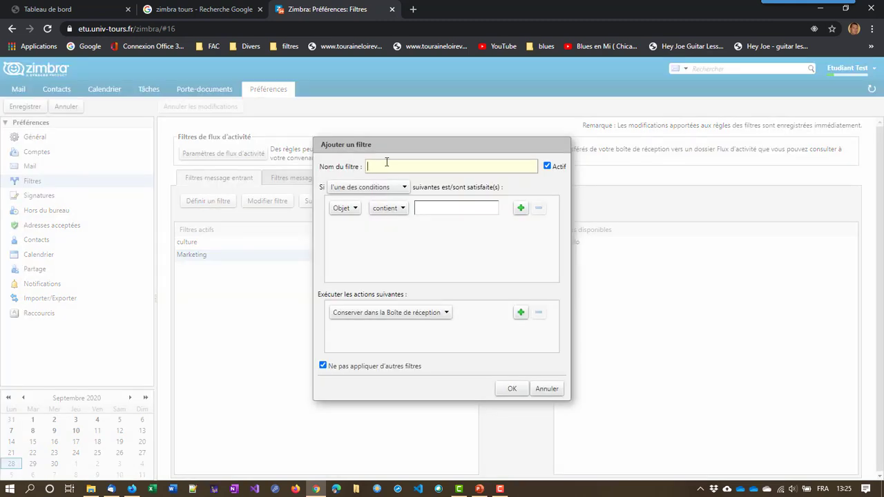
type("L")
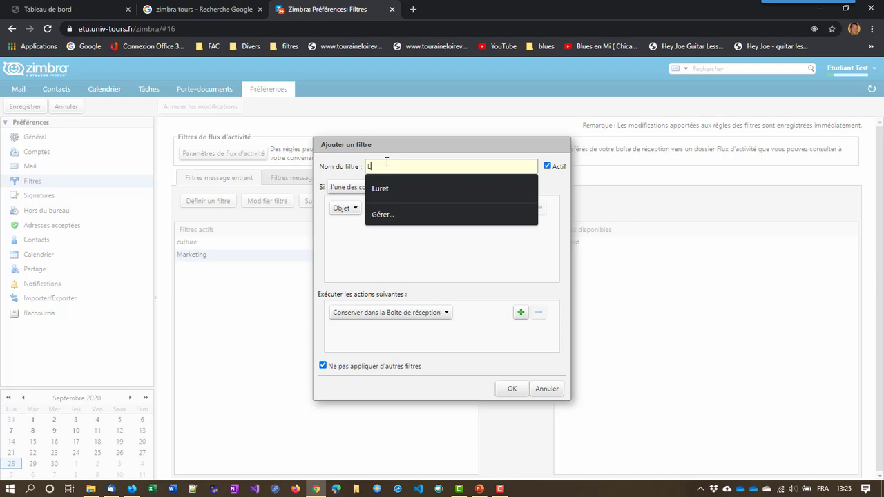
key("Down")
key("Return")
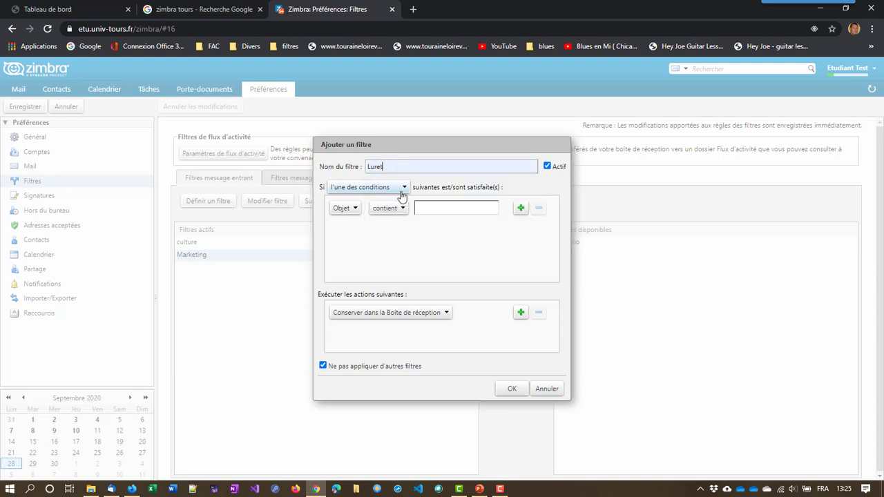
Keep the filter set to match any of its conditions
left_click(404, 188)
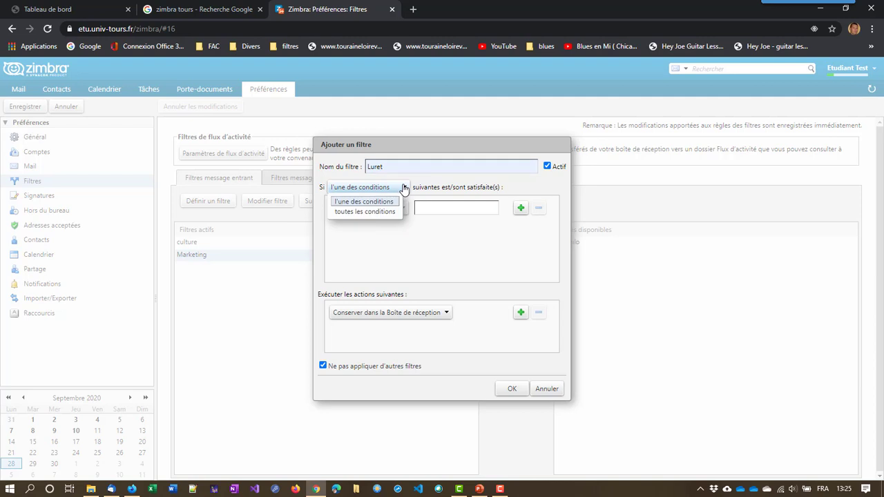
left_click(421, 227)
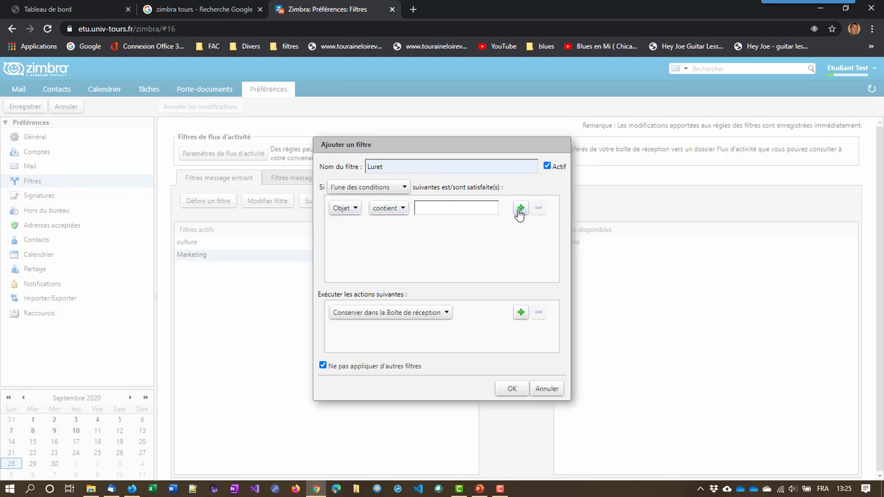
left_click(405, 188)
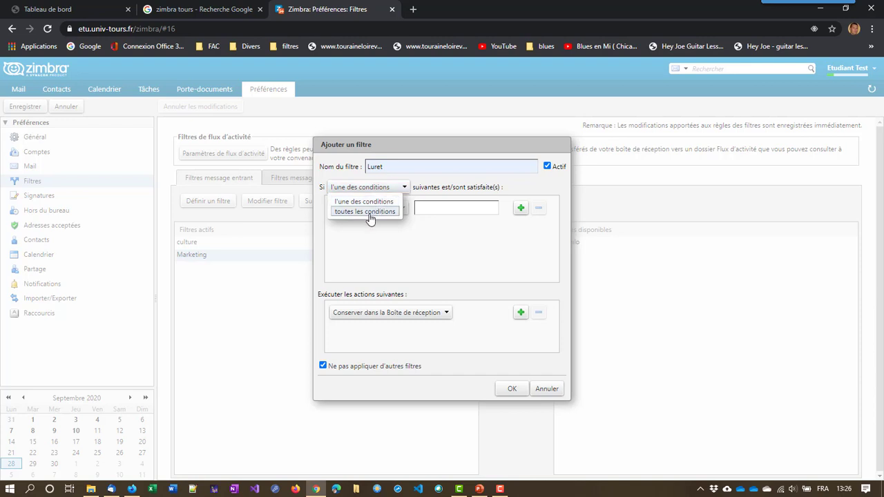
left_click(407, 259)
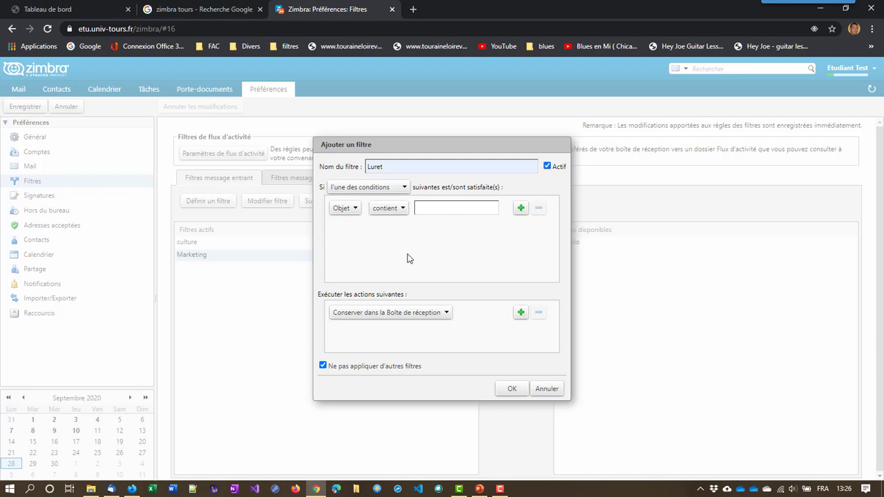
Open the condition row's Objet dropdown to list the message fields to test
left_click(357, 211)
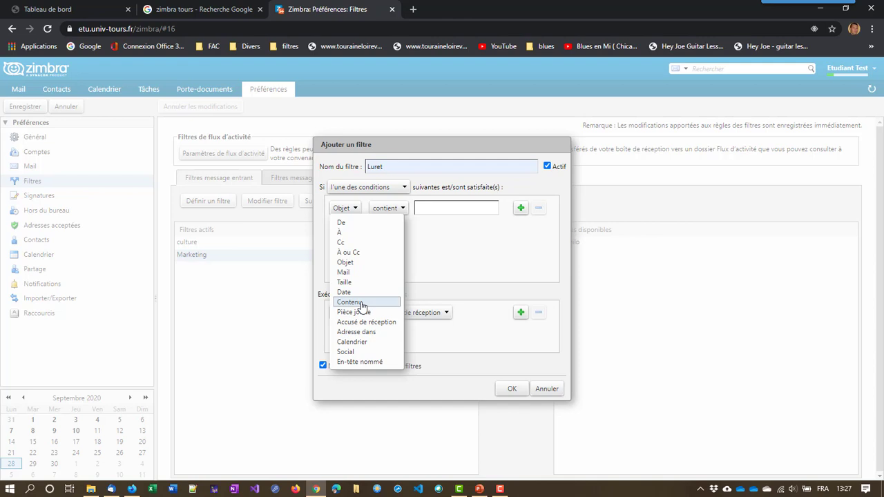
Make the condition test the De (From) field with 'correspond exactement'
left_click(351, 225)
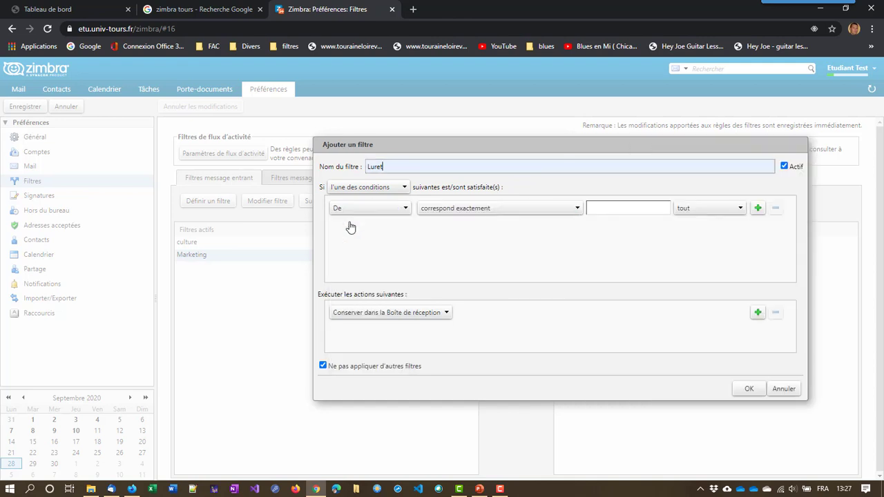
left_click(571, 209)
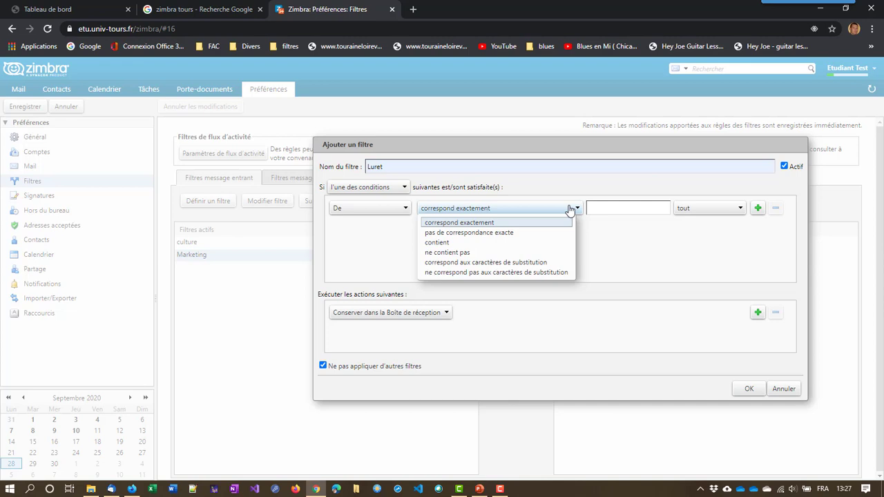
left_click(520, 224)
left_click(605, 205)
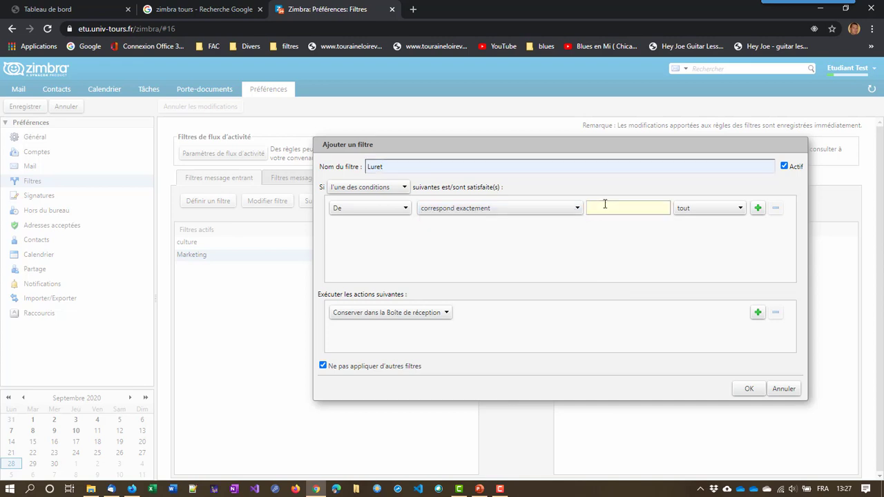
left_click_drag(627, 208, 672, 207)
key("BackSpace")
left_click(561, 211)
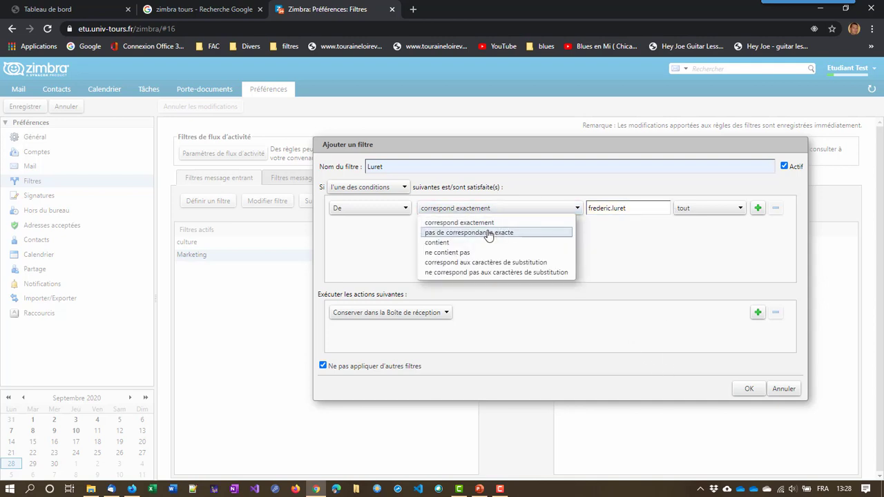
left_click(453, 246)
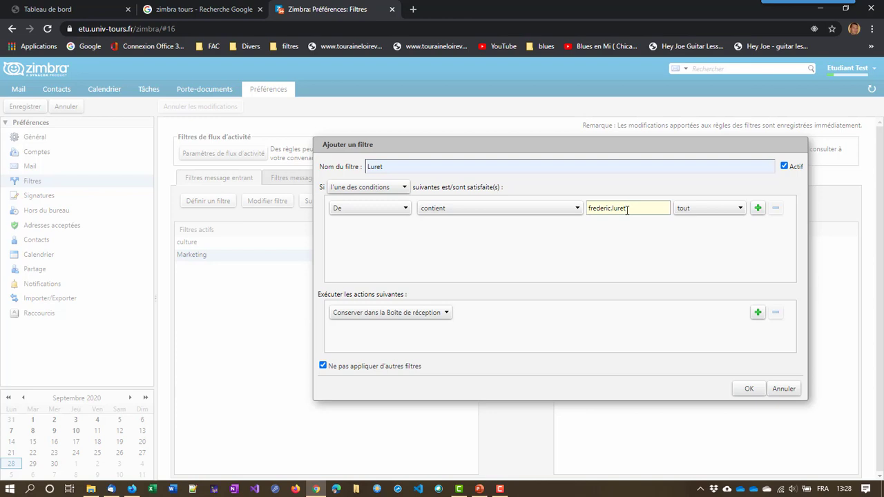
left_click(573, 209)
left_click(496, 224)
type("@univ-tours.fr")
Set the action to Transférer vers un dossier targeting the colleague's folder, and save the filter
left_click(434, 313)
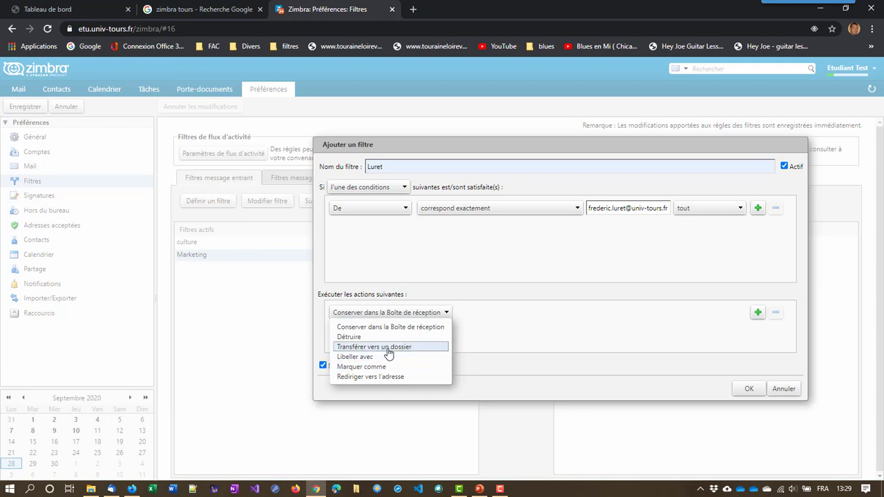
left_click(388, 350)
left_click(471, 316)
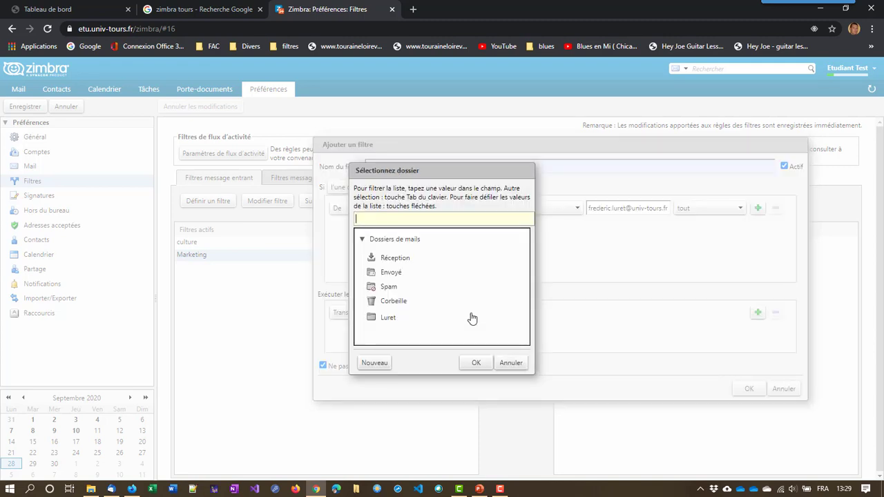
left_click(388, 318)
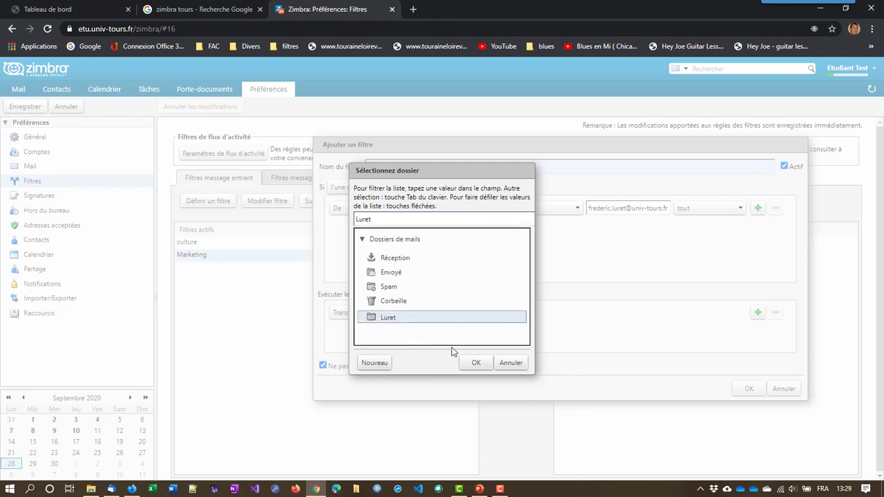
left_click(476, 363)
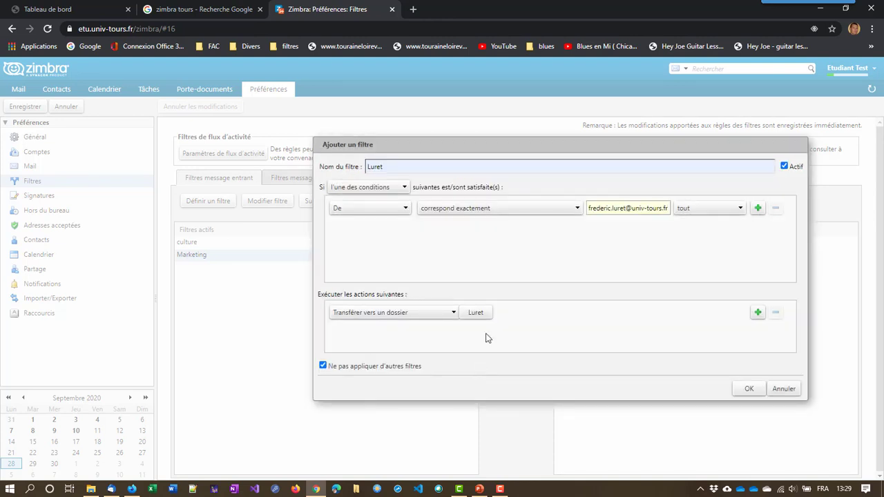
left_click(750, 390)
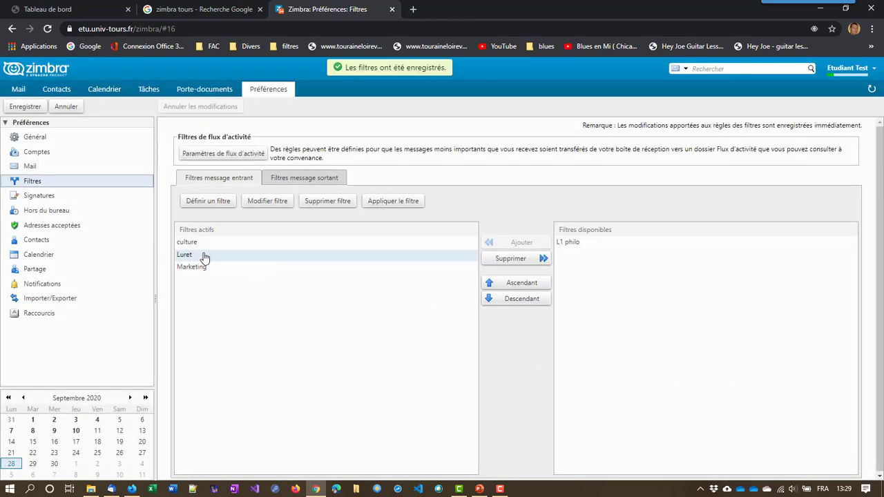
Select the new filter under Filtres actifs, then return to the Mail inbox
left_click(204, 258)
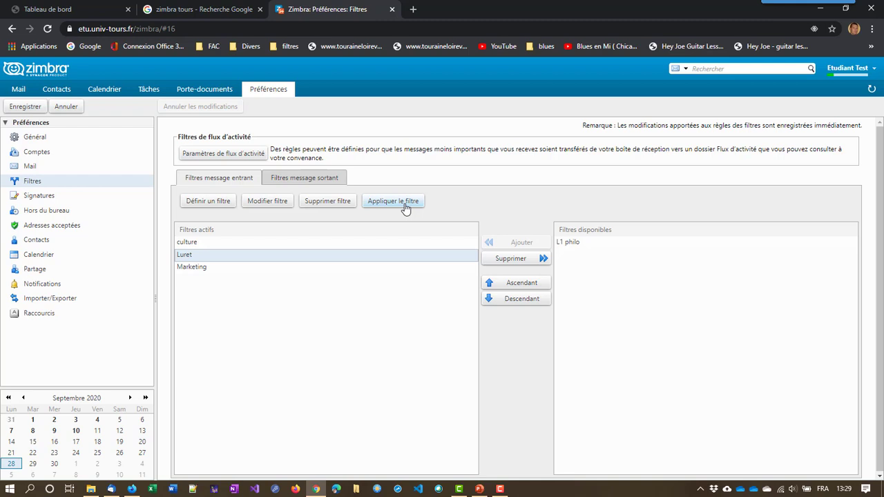
left_click(16, 90)
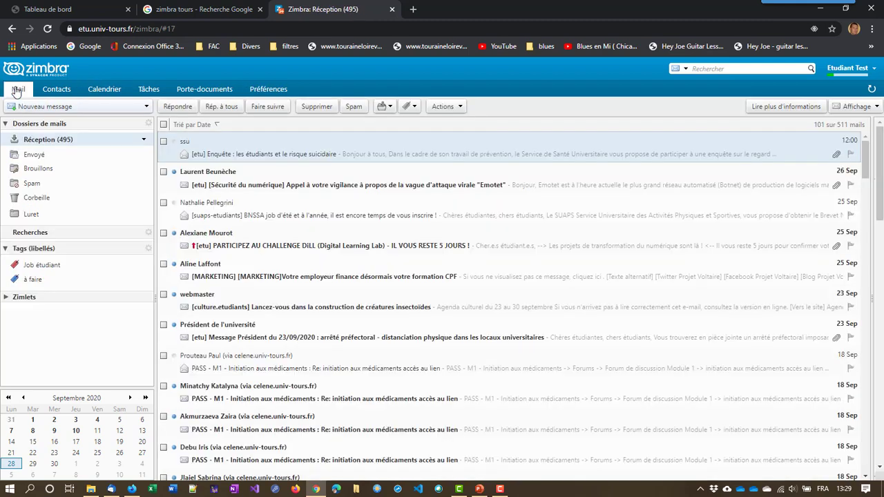
Send the 'Essai avec filtre' draft from the colleague's account, then return to the student inbox
left_click(133, 489)
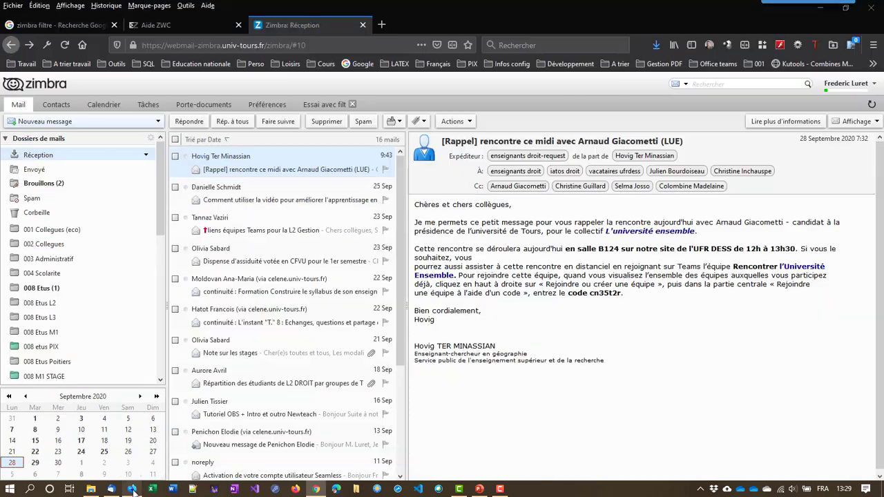
left_click(312, 105)
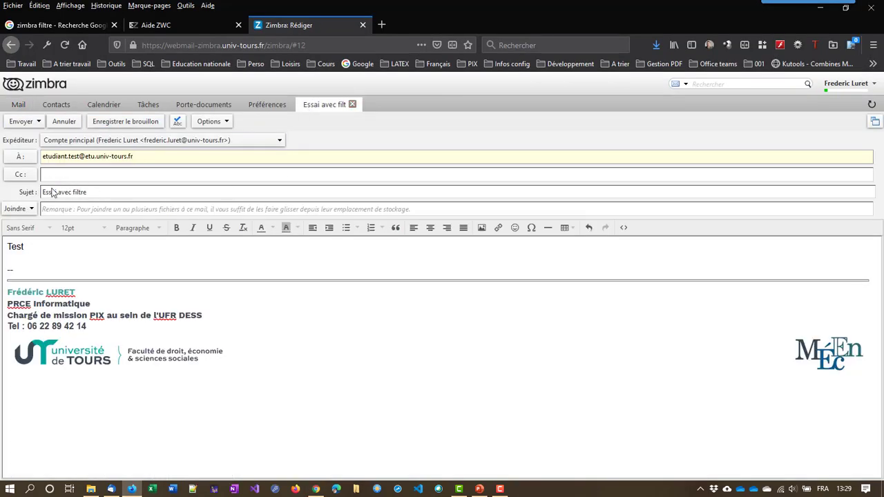
left_click(21, 121)
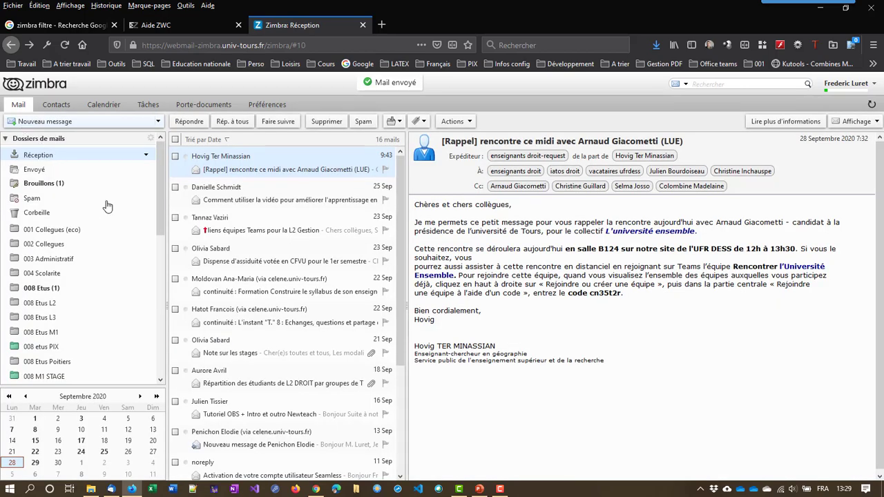
left_click(315, 484)
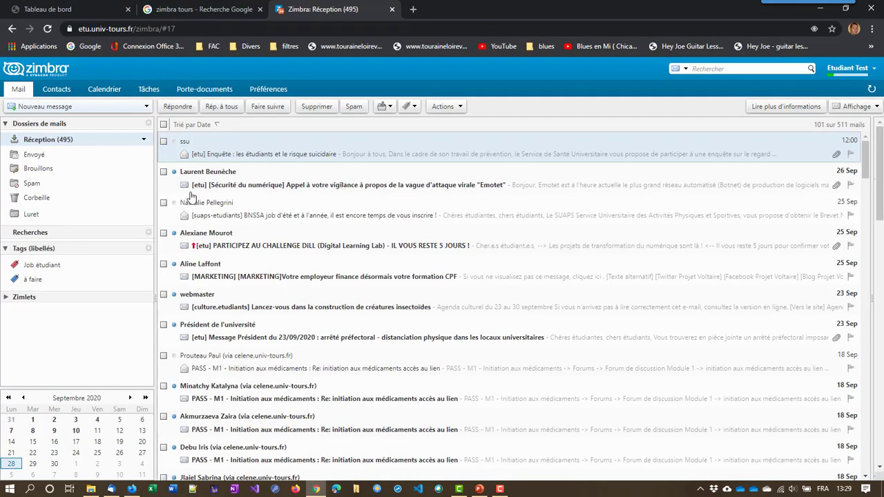
Check the colleague's folder, via Réception, for the 'Essai avec filtre' message
left_click(56, 215)
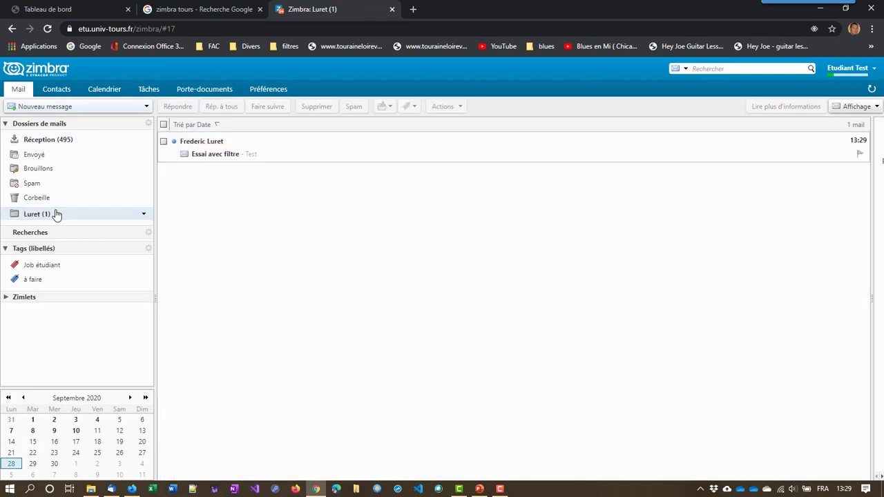
left_click(64, 143)
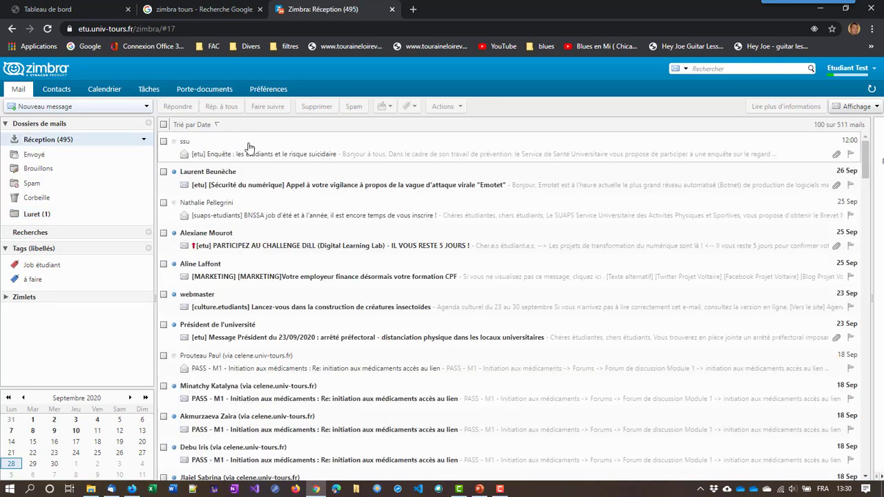
left_click(49, 216)
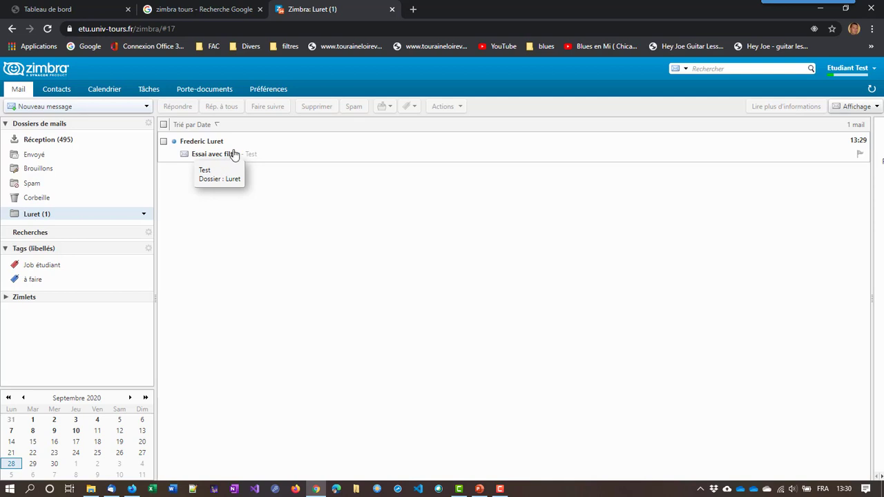
Start a new folder under Dossiers de mails and enter the name Collegues
left_click(130, 126)
right_click(129, 125)
left_click(170, 136)
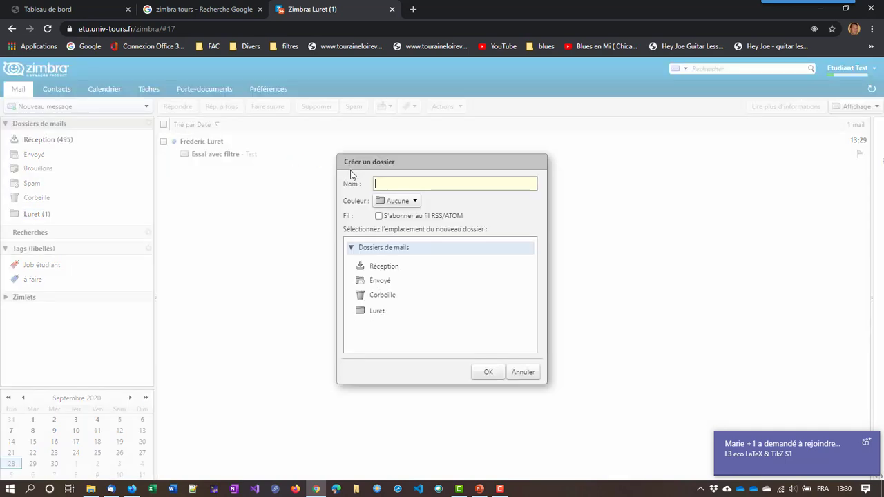
type("Coll")
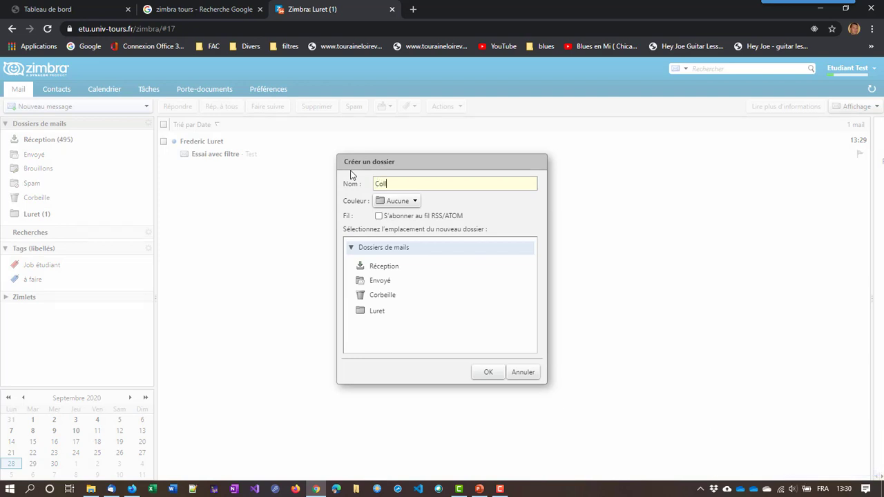
type("egues")
Confirm the Collegues folder, then go to the Préférences filter settings
left_click(491, 375)
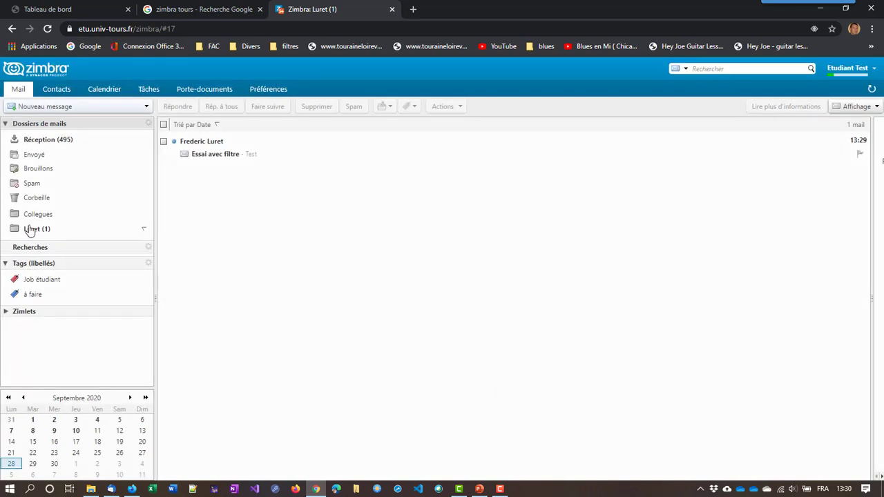
left_click(277, 90)
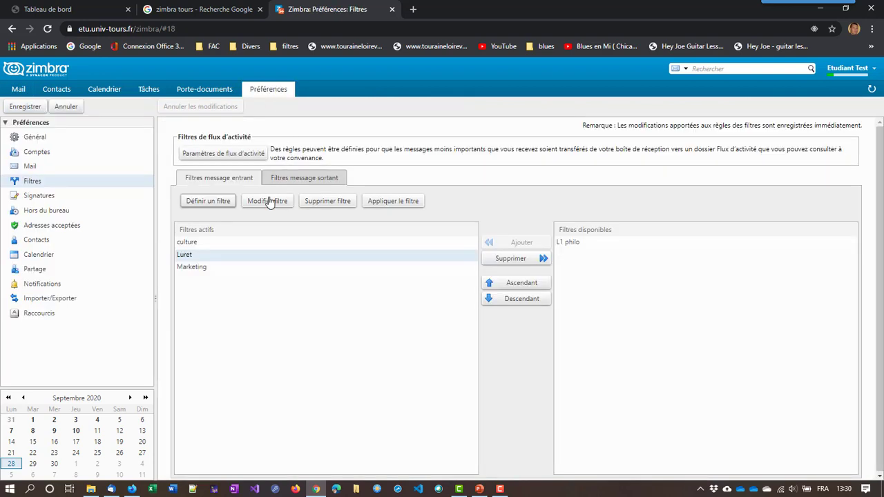
left_click(192, 205)
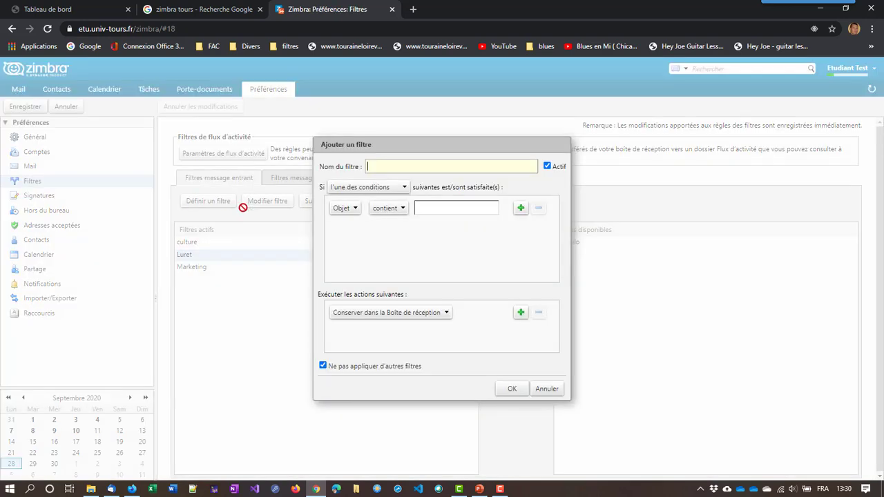
left_click(424, 164)
type("Collegues")
left_click(351, 213)
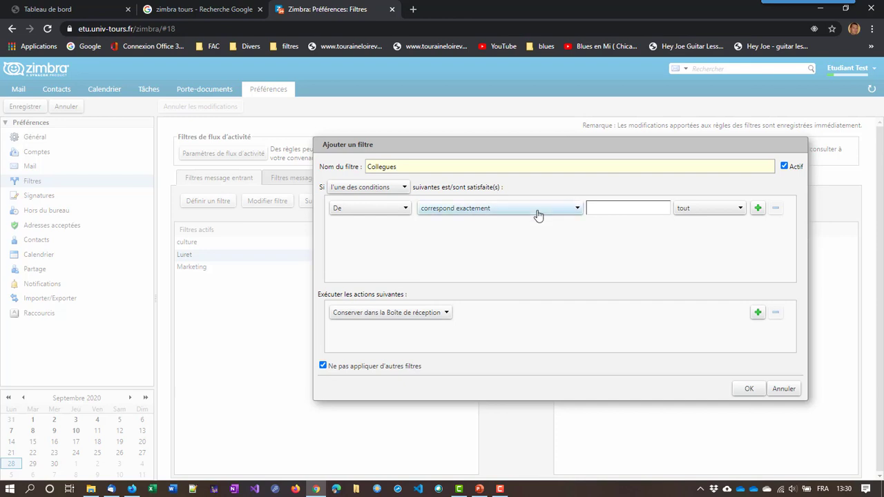
left_click(639, 209)
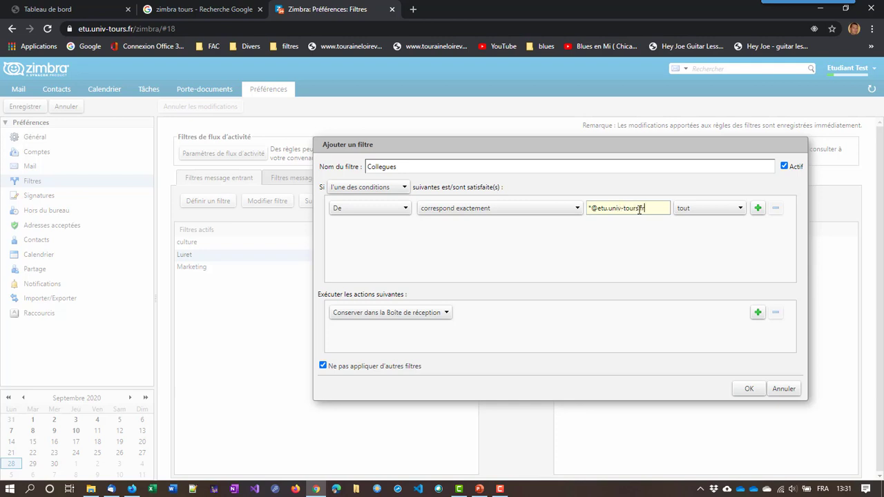
Make the filter move matching mail into the Collegues folder and save it
left_click(411, 313)
left_click(382, 347)
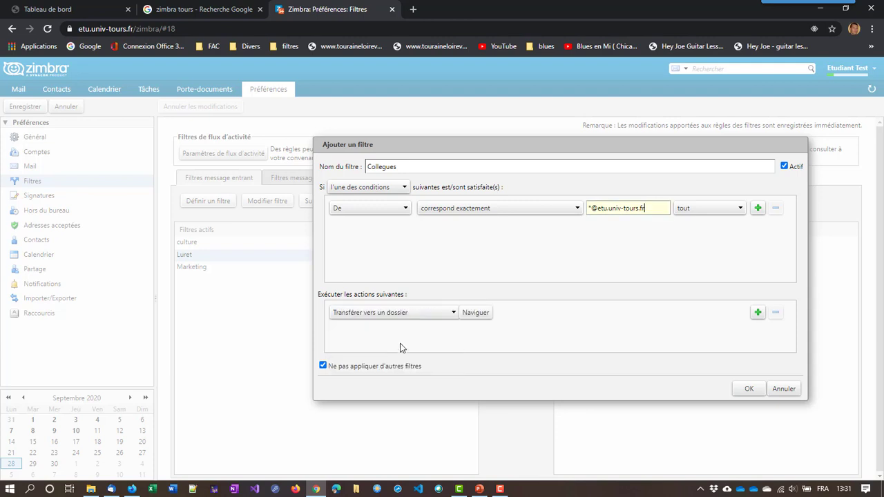
left_click(478, 320)
left_click(389, 322)
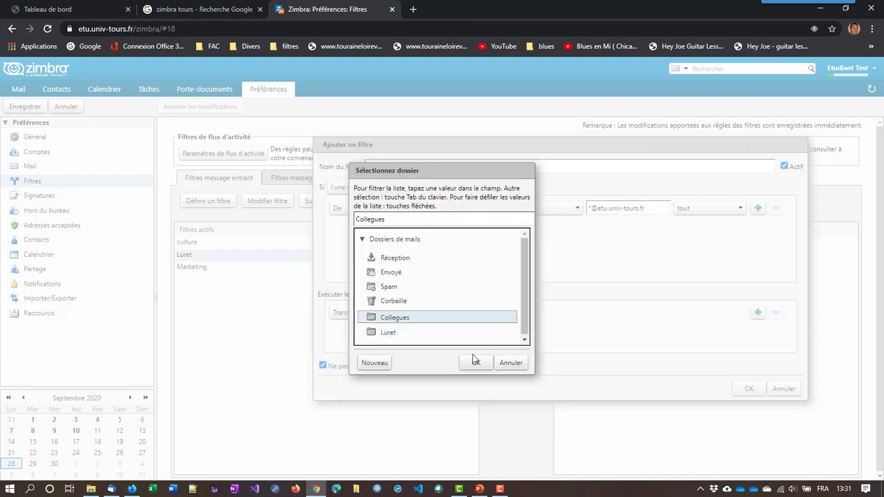
left_click(474, 362)
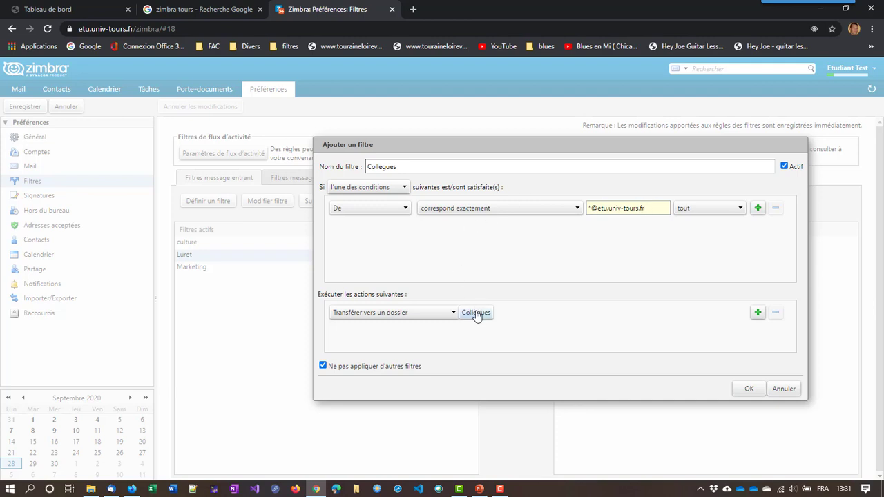
left_click(750, 390)
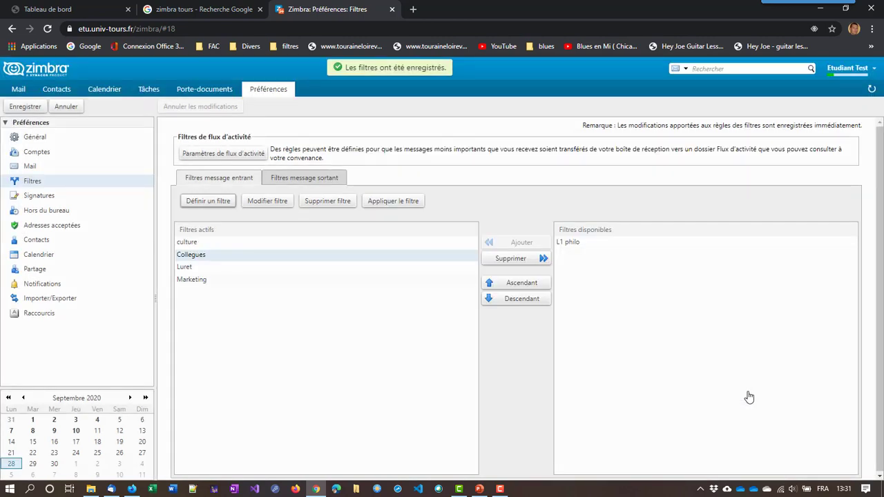
Run the Collegues filter on Réception, cancel the run, and return to Mail
left_click(407, 201)
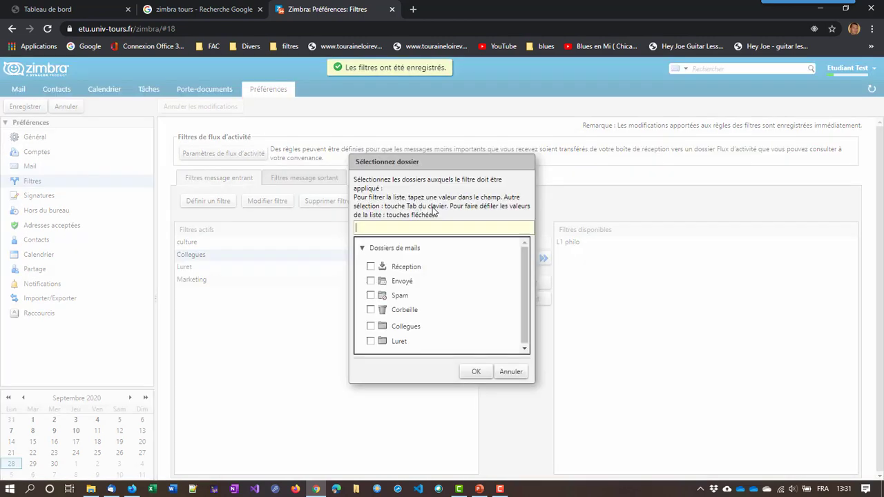
left_click(371, 267)
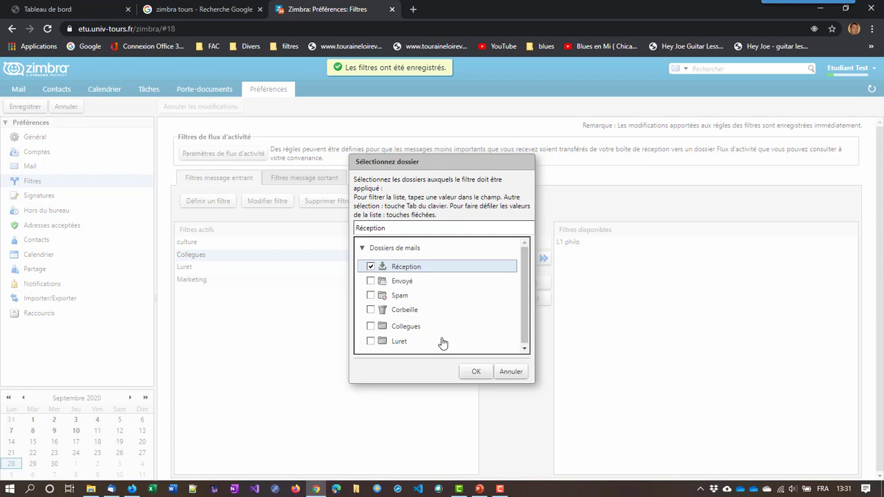
left_click(477, 374)
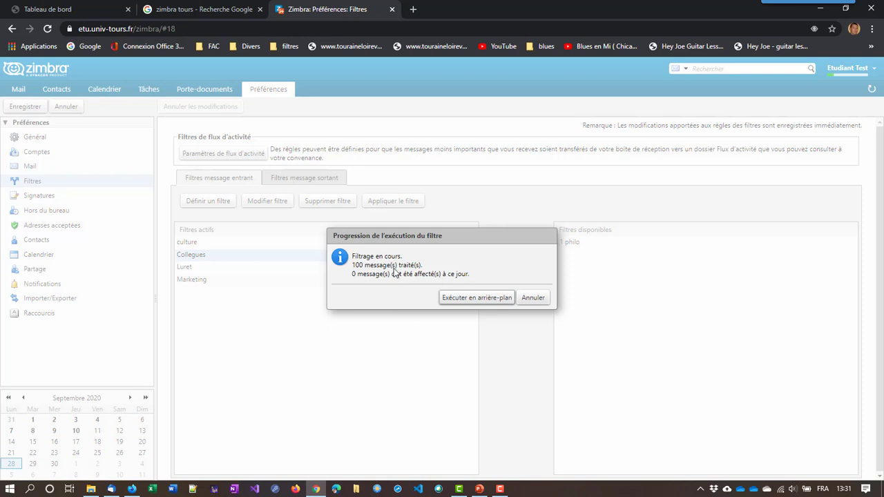
left_click(537, 299)
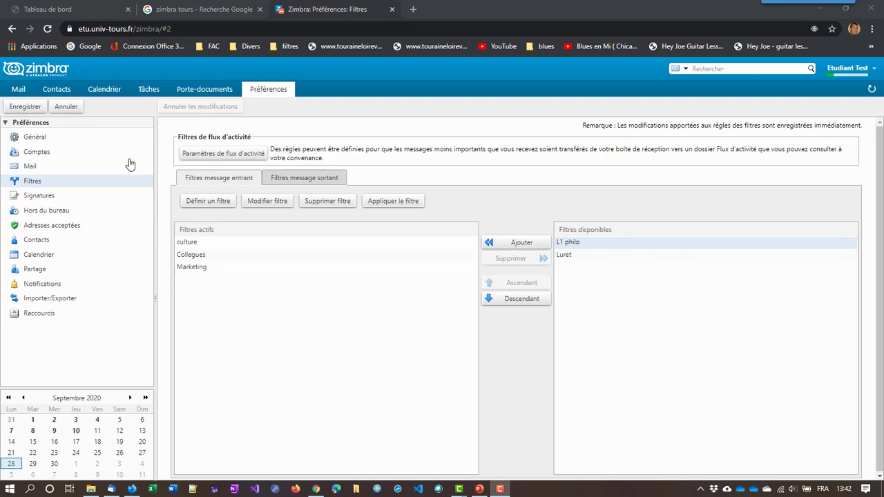
left_click(14, 90)
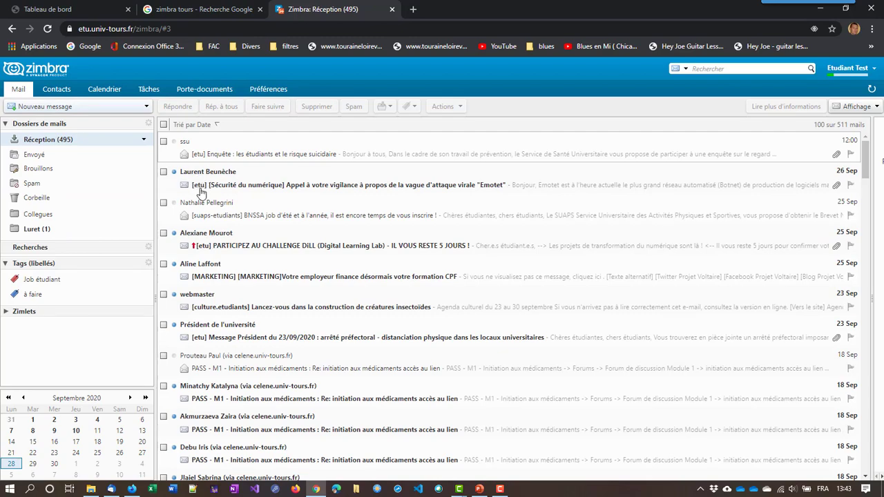
Scroll down through the Réception message list and back up
scroll(243, 247, "down", 1)
scroll(244, 247, "down", 10)
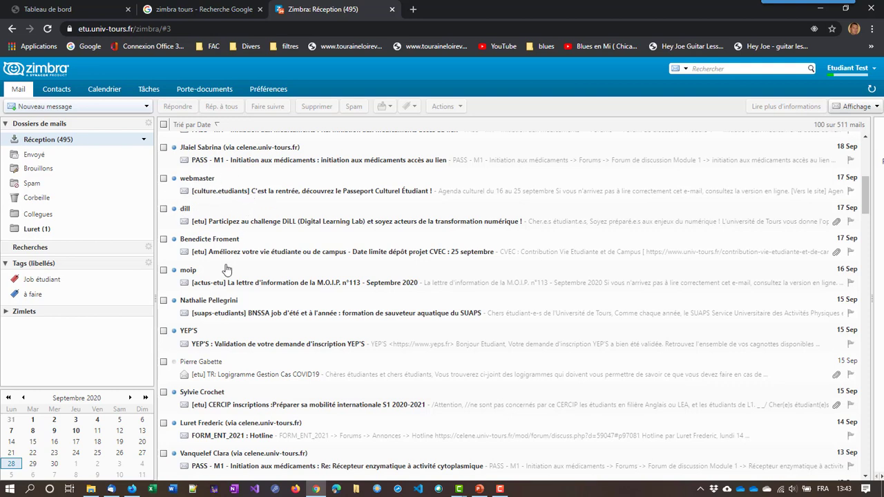
scroll(214, 324, "down", 5)
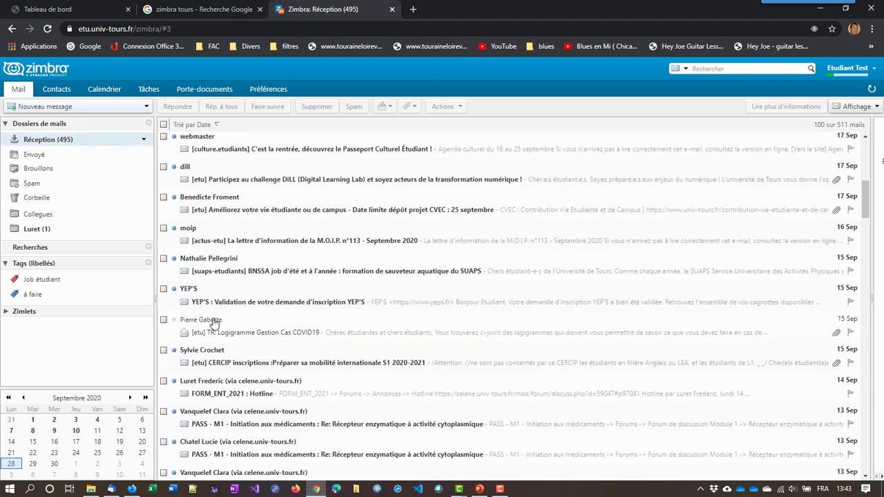
scroll(214, 323, "down", 5)
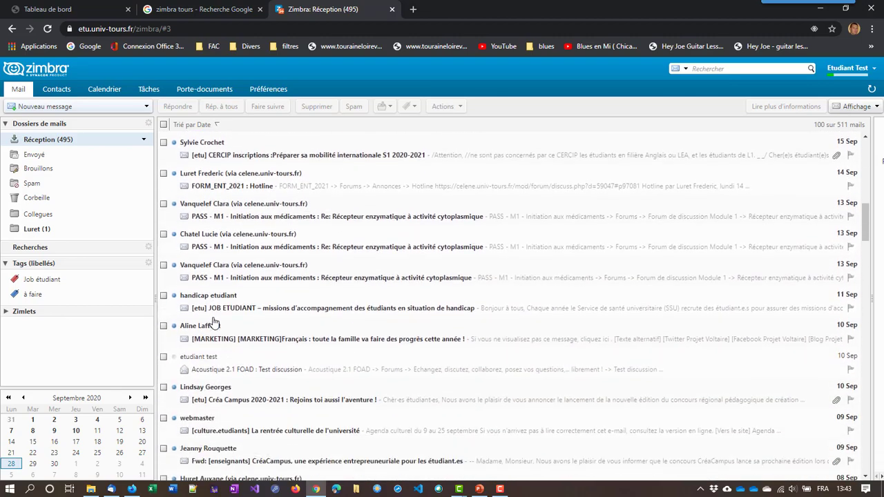
scroll(214, 323, "up", 6)
scroll(214, 323, "up", 6)
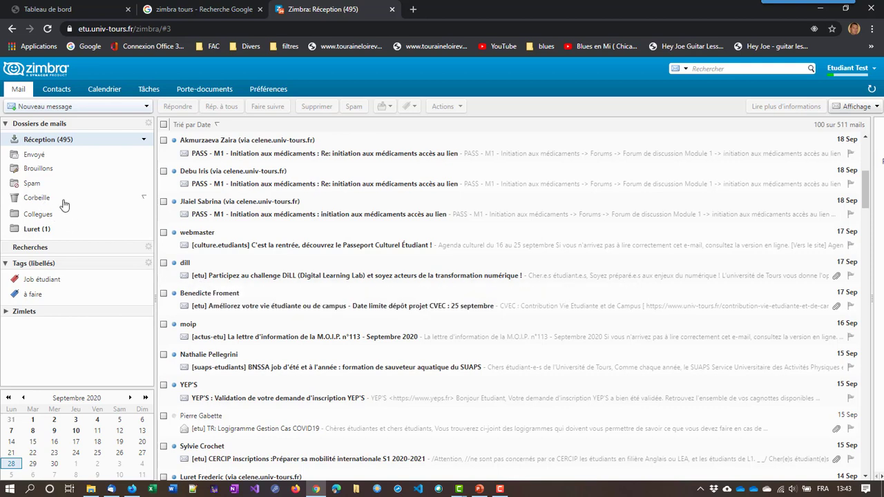
Add a mail folder named 001 Etu under Dossiers de mails
right_click(103, 126)
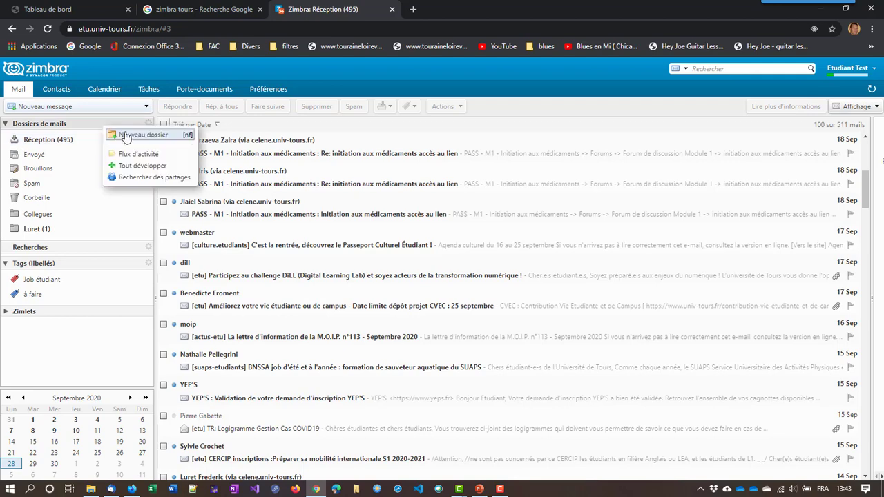
left_click(133, 136)
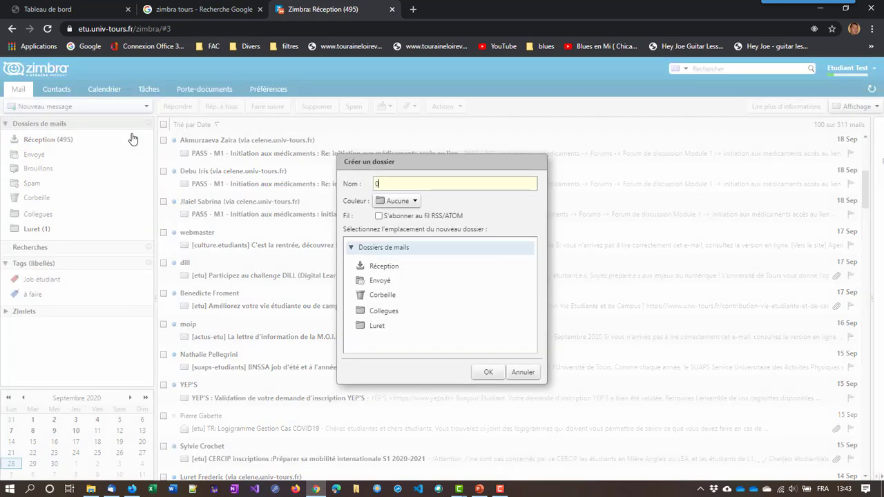
type("001 Etu")
left_click(495, 373)
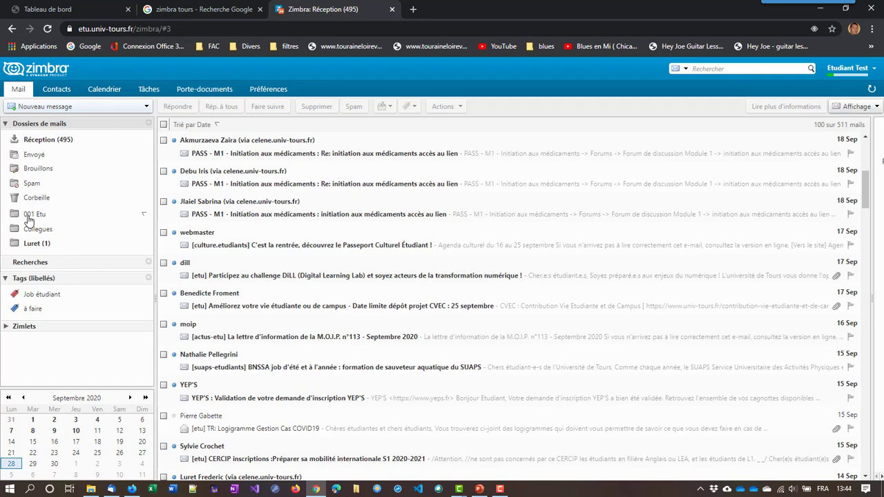
In the filter preferences, start a new filter named Etu
left_click(267, 91)
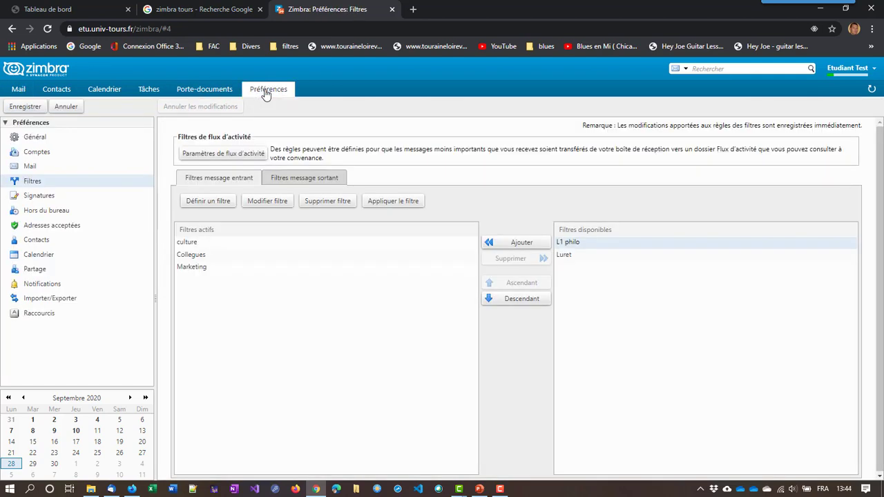
left_click(205, 203)
left_click(339, 167)
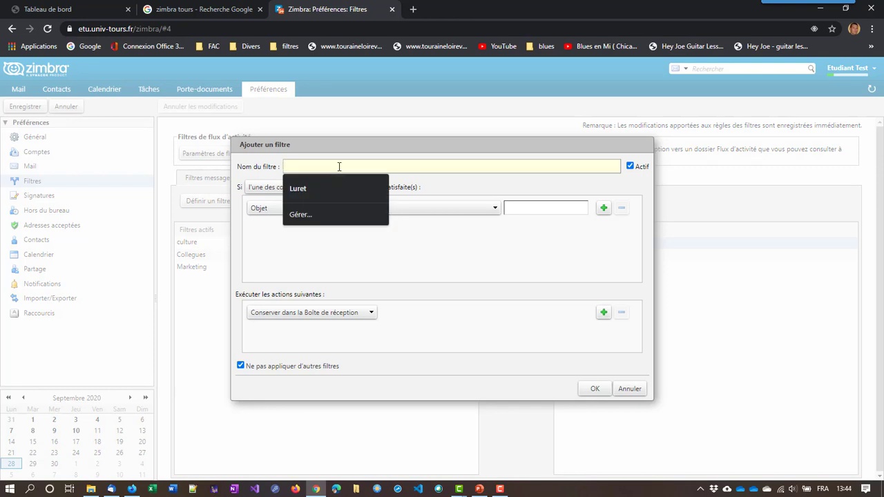
type("Etu")
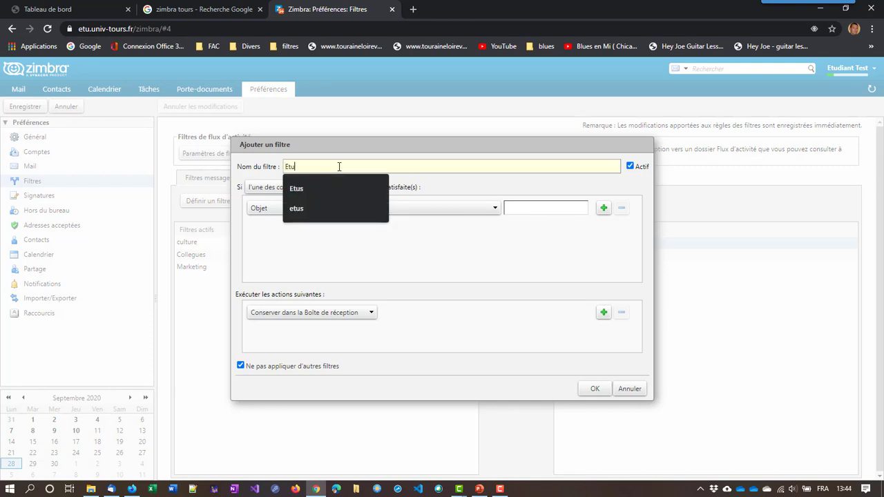
left_click(429, 245)
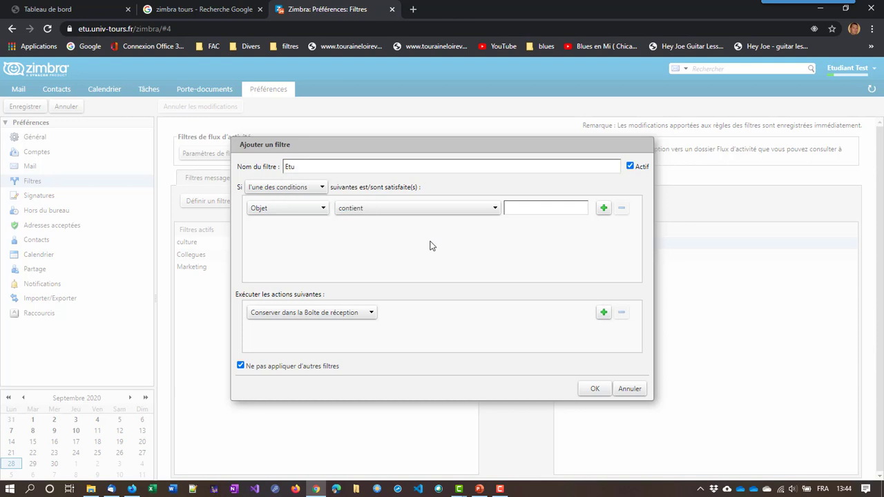
Set the filter condition to Objet contient [etu]
left_click(295, 210)
left_click(290, 209)
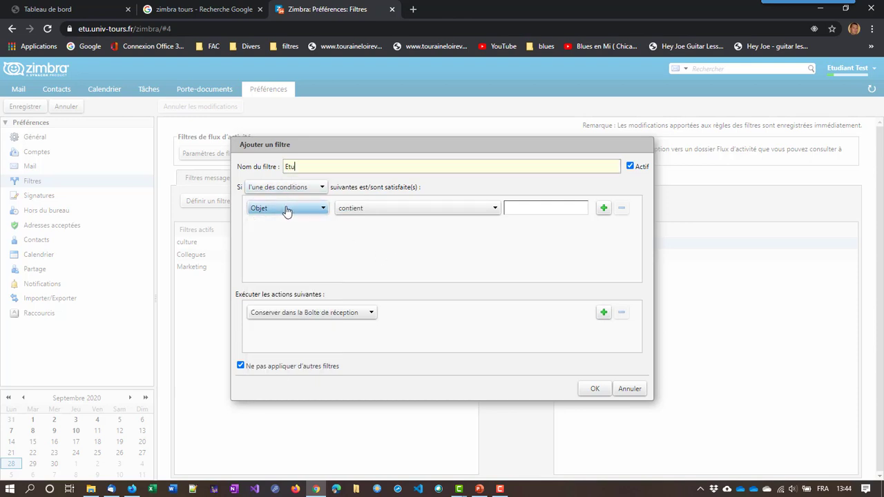
left_click(287, 209)
left_click(389, 210)
left_click(389, 210)
left_click(389, 210)
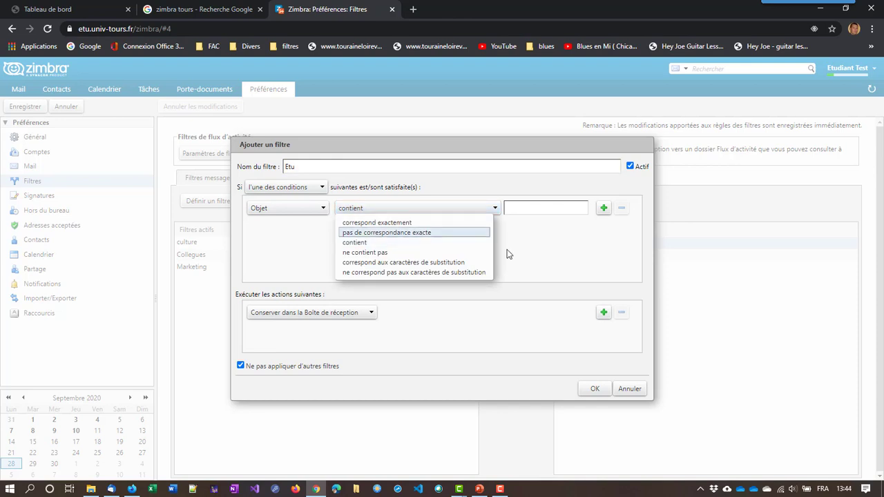
left_click(539, 243)
left_click(544, 208)
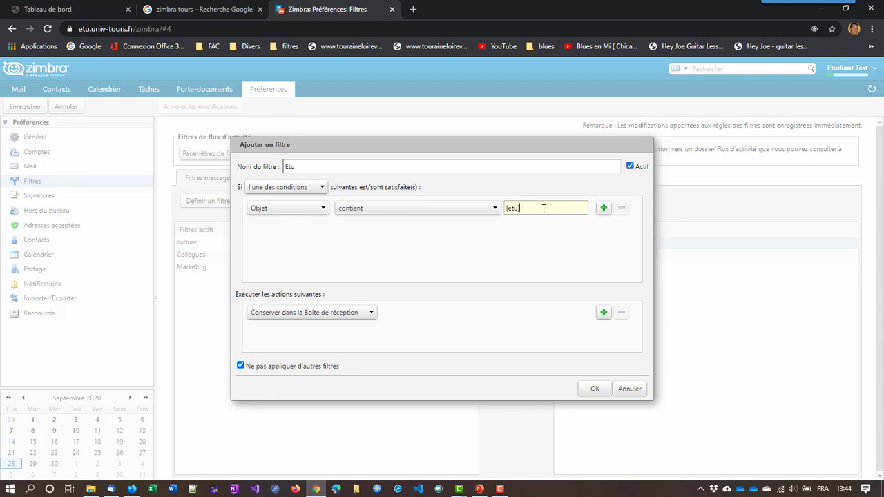
Make the filter move matching mail into 001 Etu and save it
left_click(324, 313)
left_click(301, 347)
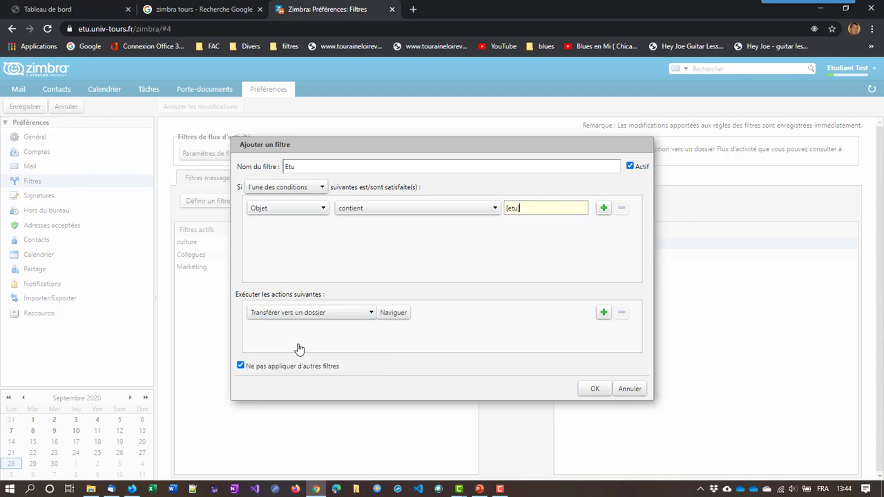
left_click(391, 313)
left_click(392, 318)
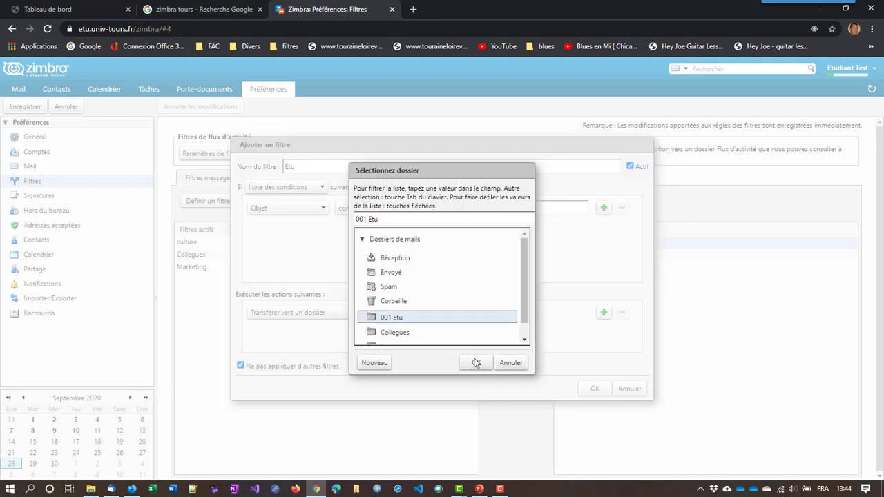
left_click(477, 364)
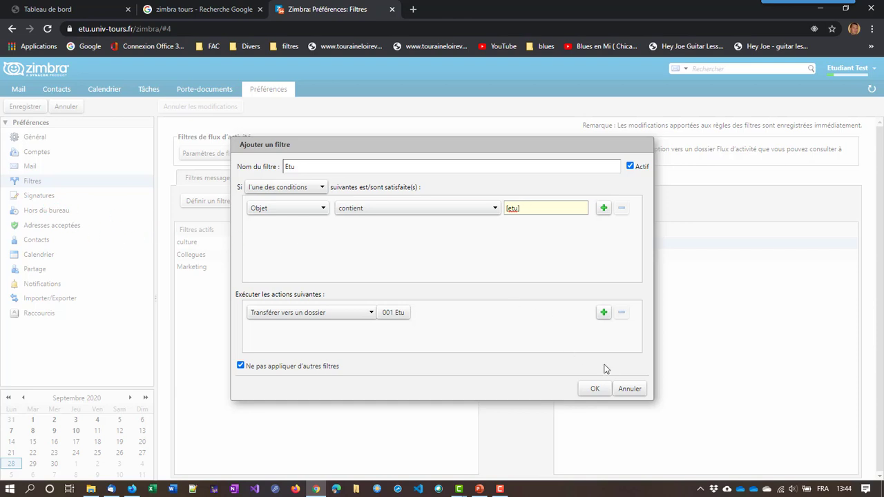
left_click(596, 389)
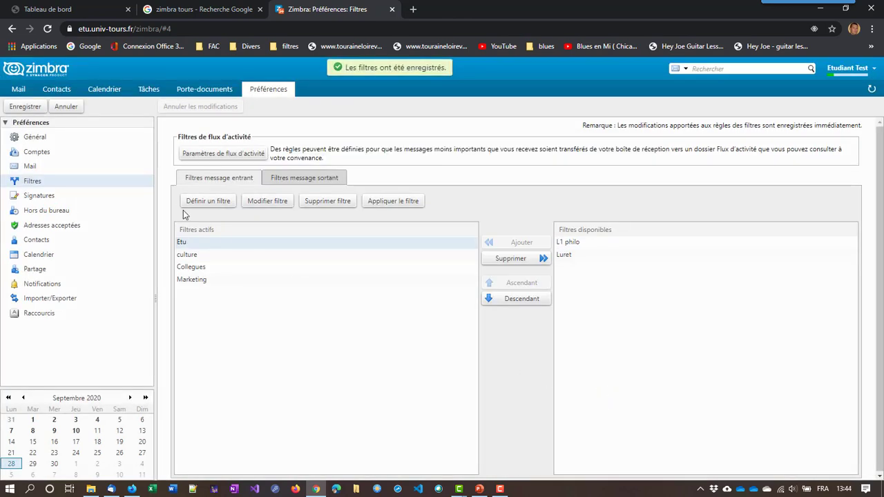
Look over the latest inbox messages, then go back to the Filtres preferences
left_click(21, 92)
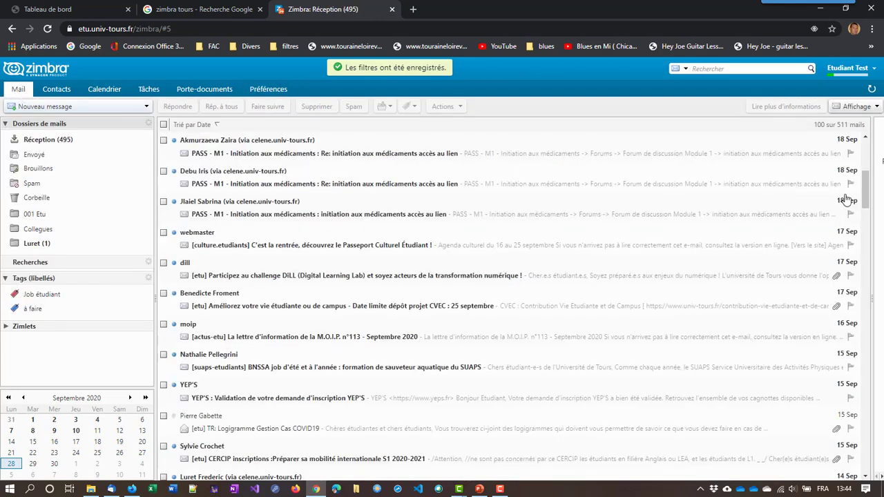
left_click_drag(864, 193, 865, 153)
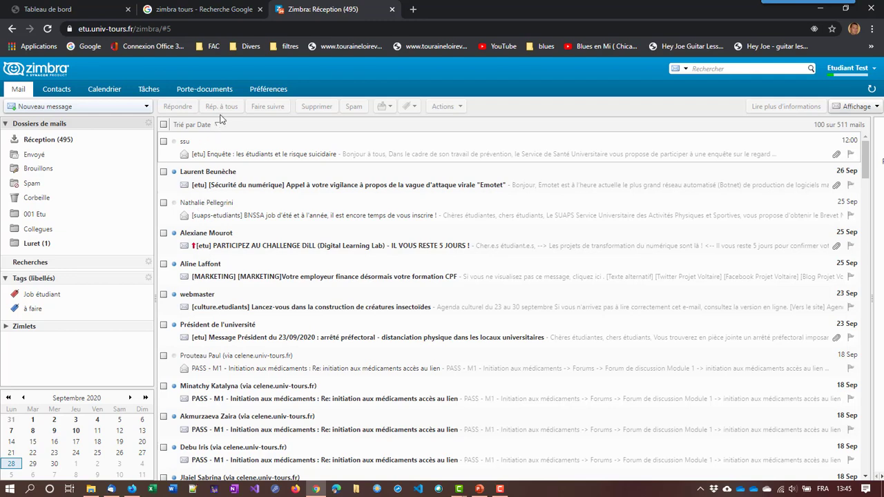
left_click(280, 92)
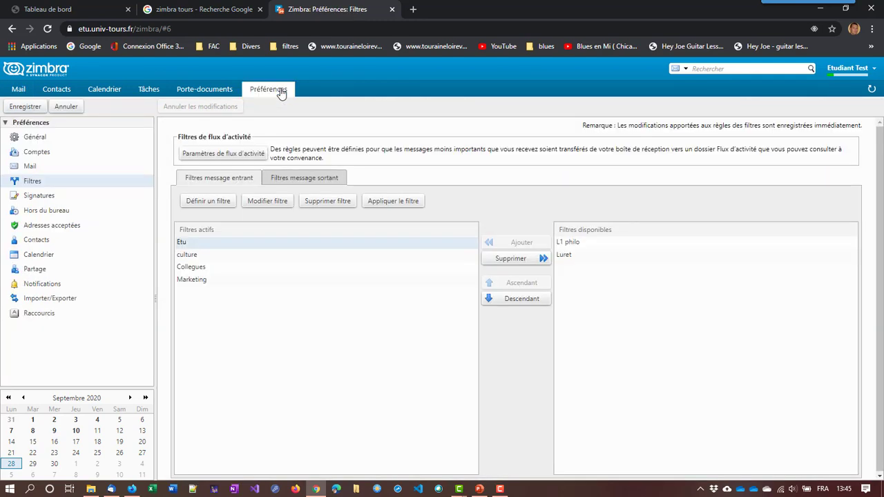
Apply the Etu filter to the Réception folder and let it run in the background
left_click(191, 246)
left_click(393, 202)
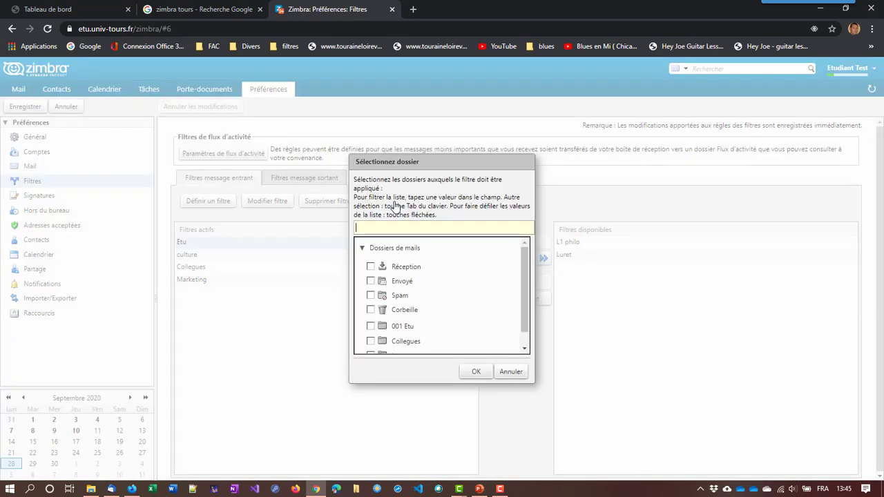
left_click(370, 267)
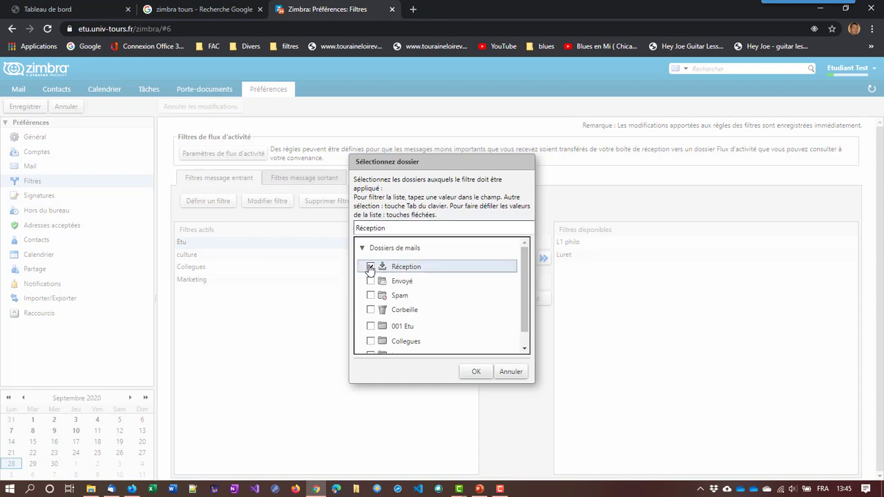
left_click(476, 373)
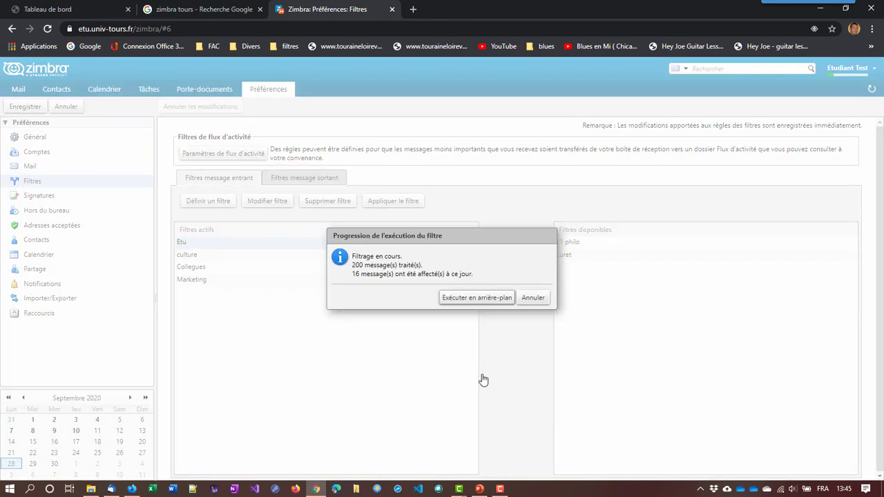
left_click(482, 302)
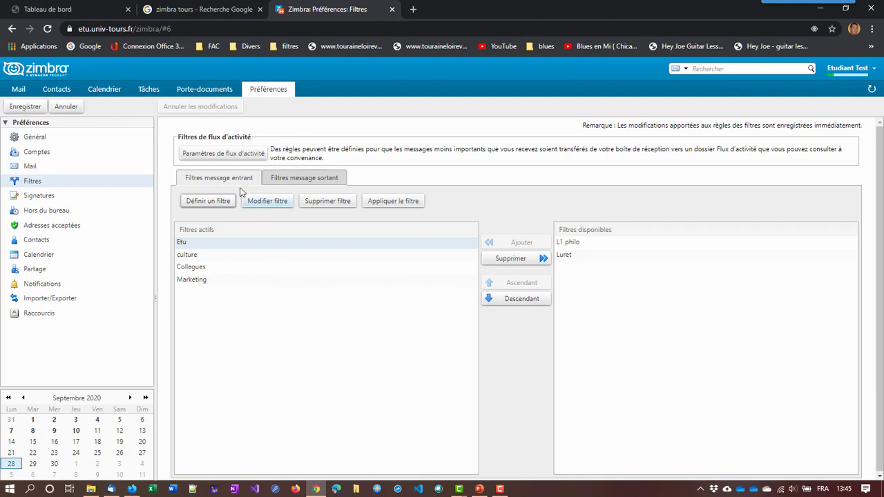
View 001 Etu, return to Réception, and acknowledge that filtering has finished
left_click(18, 89)
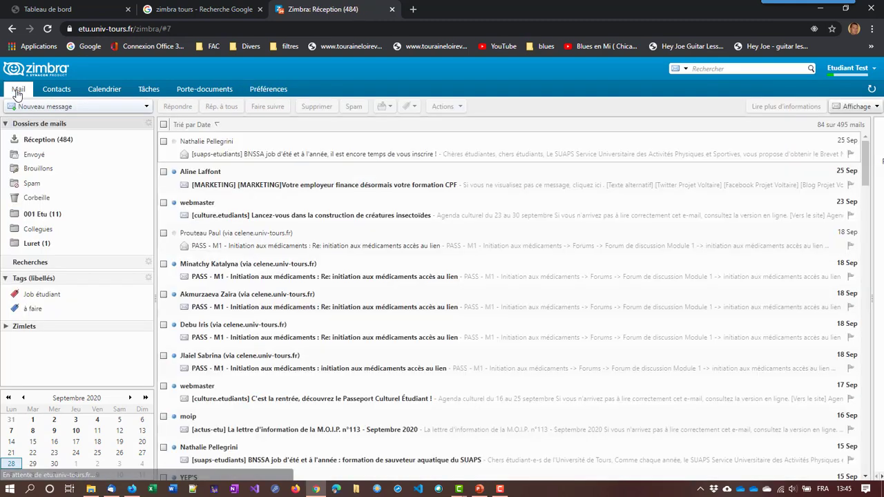
left_click(43, 217)
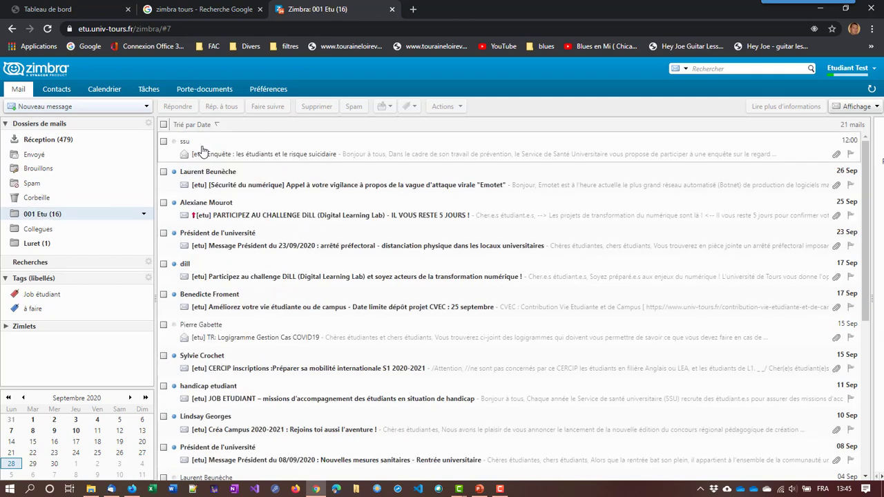
left_click(62, 141)
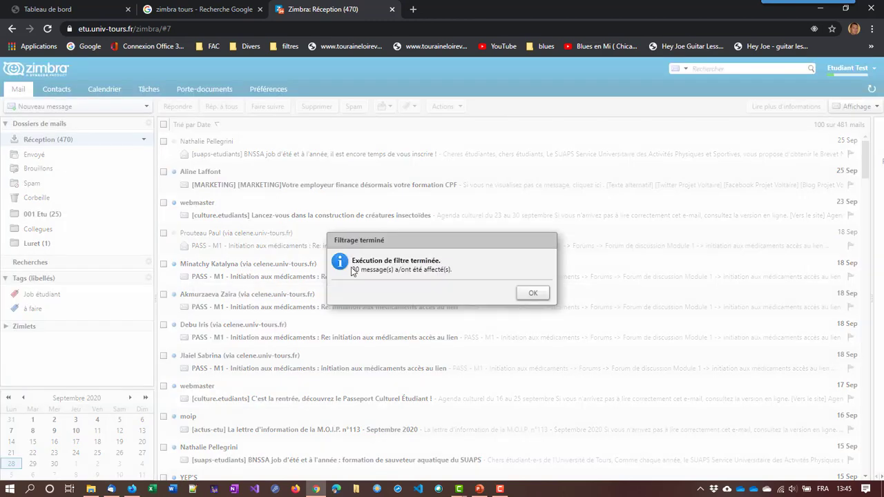
left_click(530, 295)
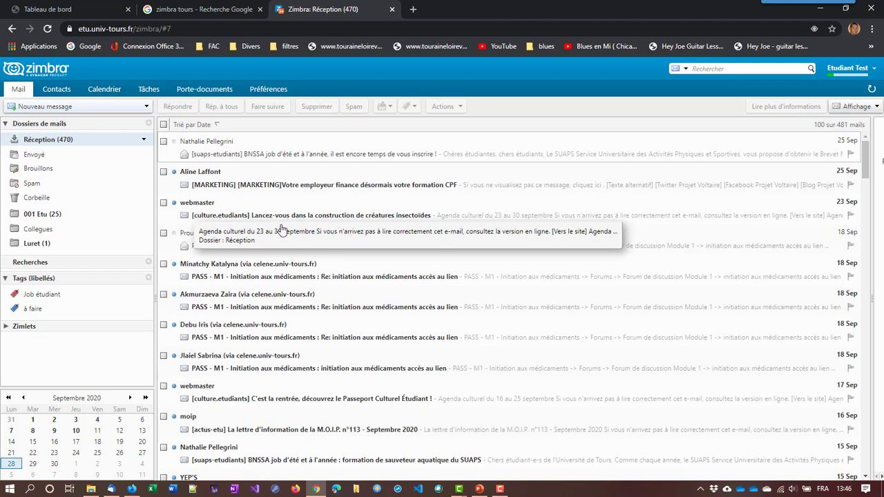
Recheck 001 Etu's 30 [etu] messages, then review the Réception inbox
left_click(43, 215)
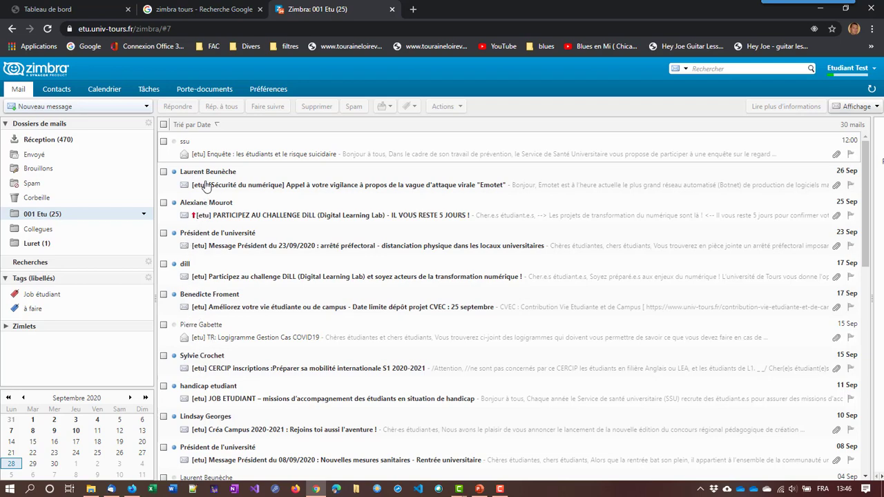
left_click(65, 142)
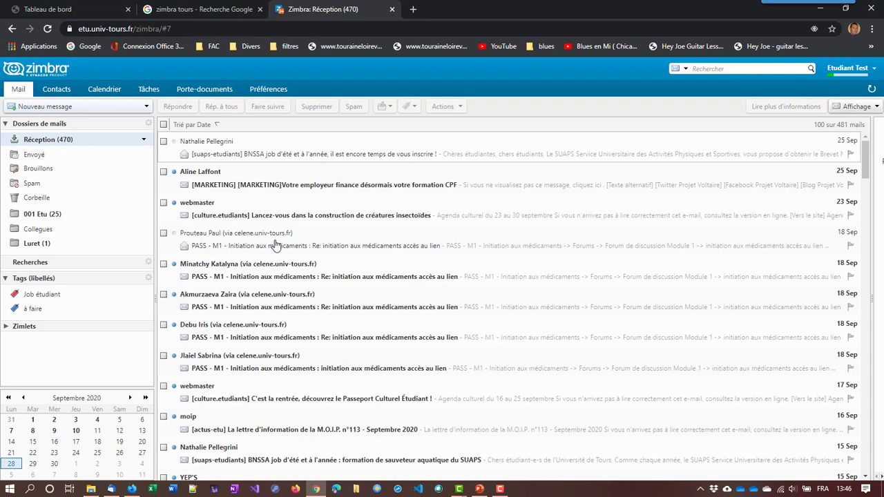
scroll(266, 252, "down", 4)
scroll(246, 275, "up", 4)
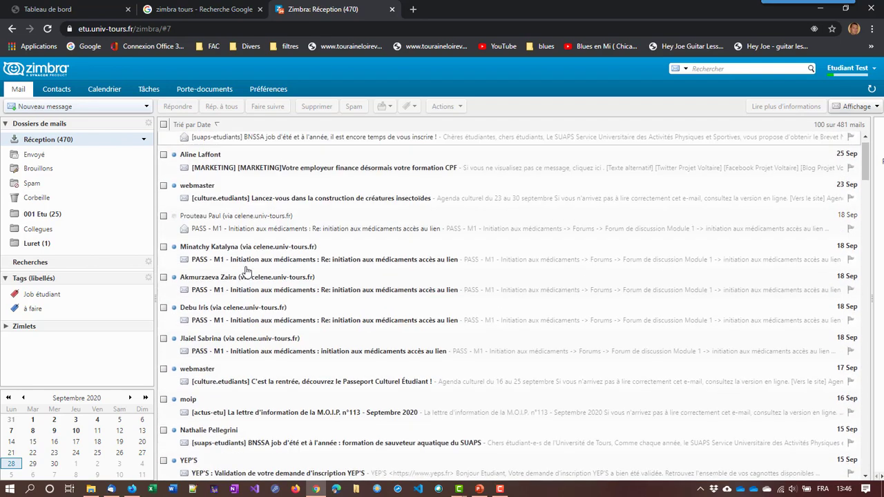